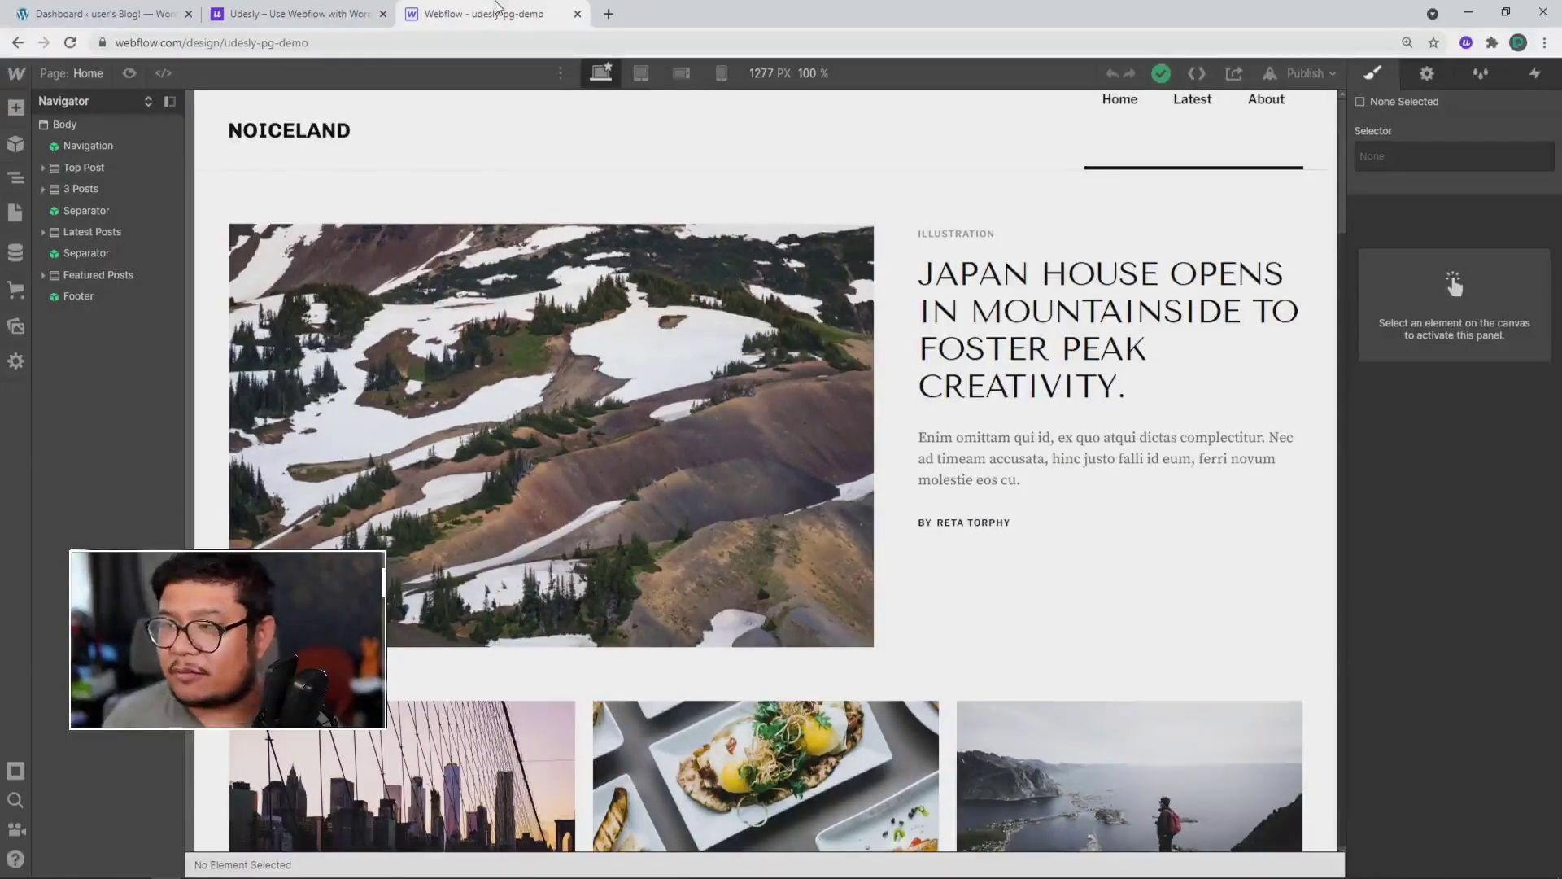
- Inspect the Japan House post in the site's CMS collections, then close the CMS panels
{"action": "left_click", "coordinate": [13, 254]}
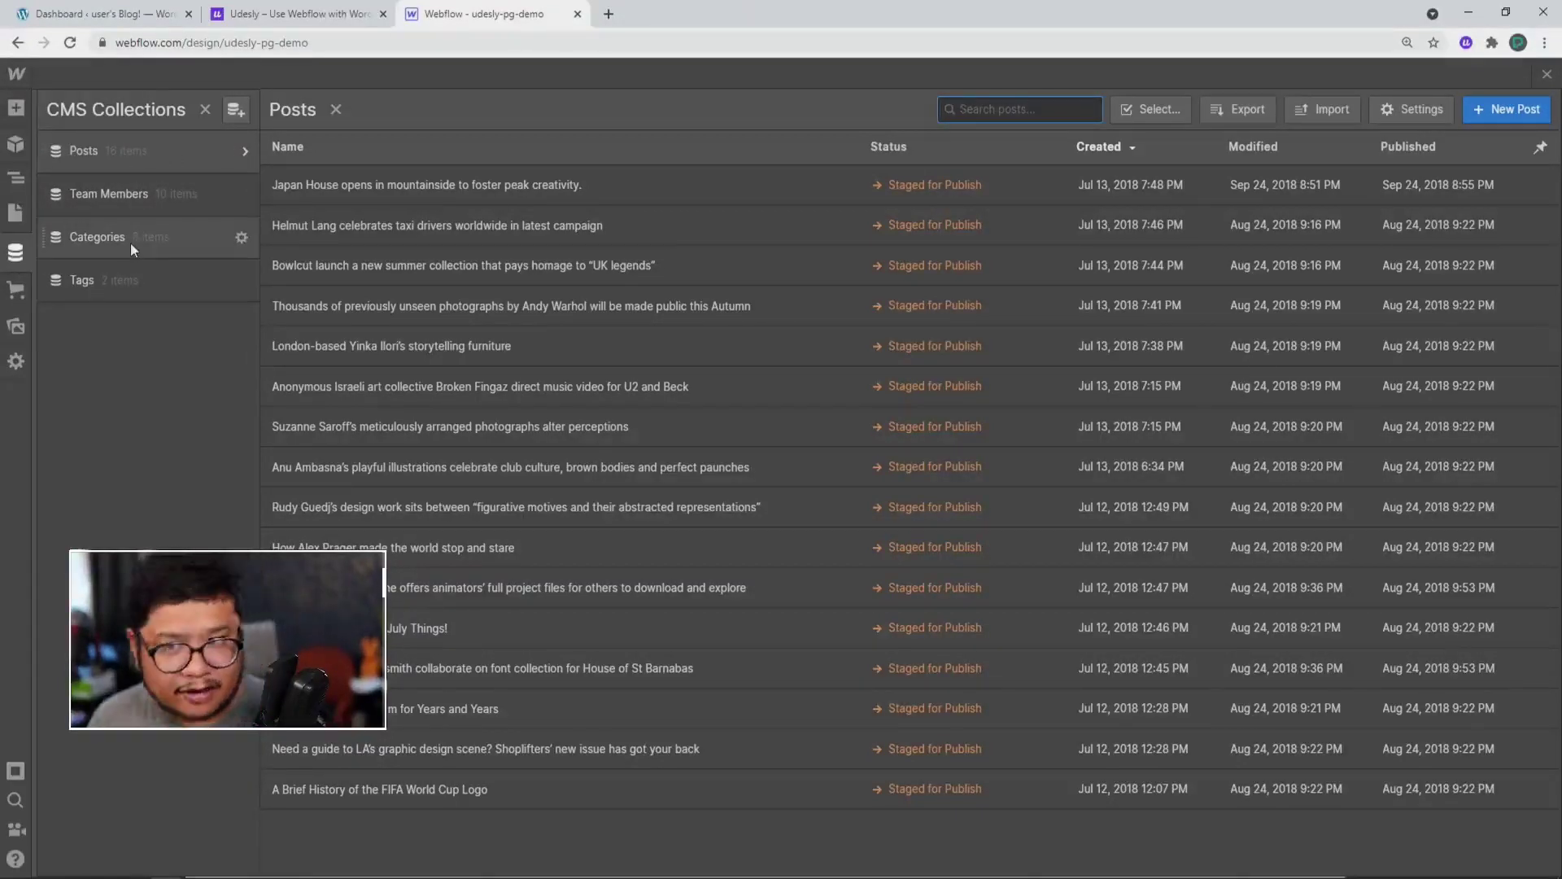
{"action": "left_click", "coordinate": [461, 197]}
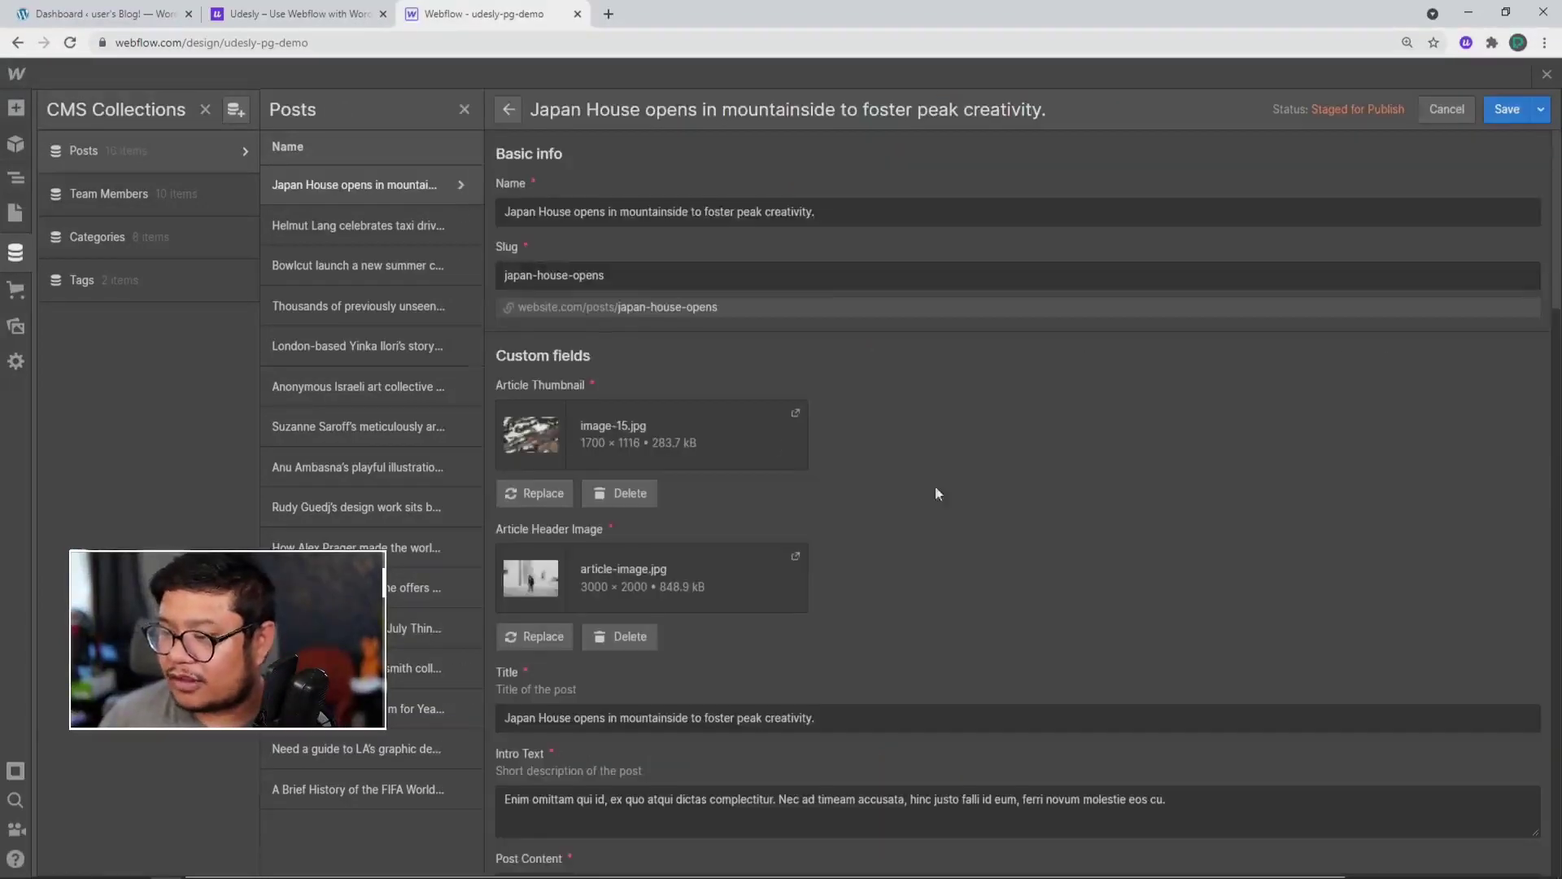
{"action": "scroll", "coordinate": [934, 488], "scroll_direction": "down", "scroll_amount": 8}
{"action": "scroll", "coordinate": [934, 488], "scroll_direction": "down", "scroll_amount": 5}
{"action": "scroll", "coordinate": [935, 488], "scroll_direction": "up", "scroll_amount": 10}
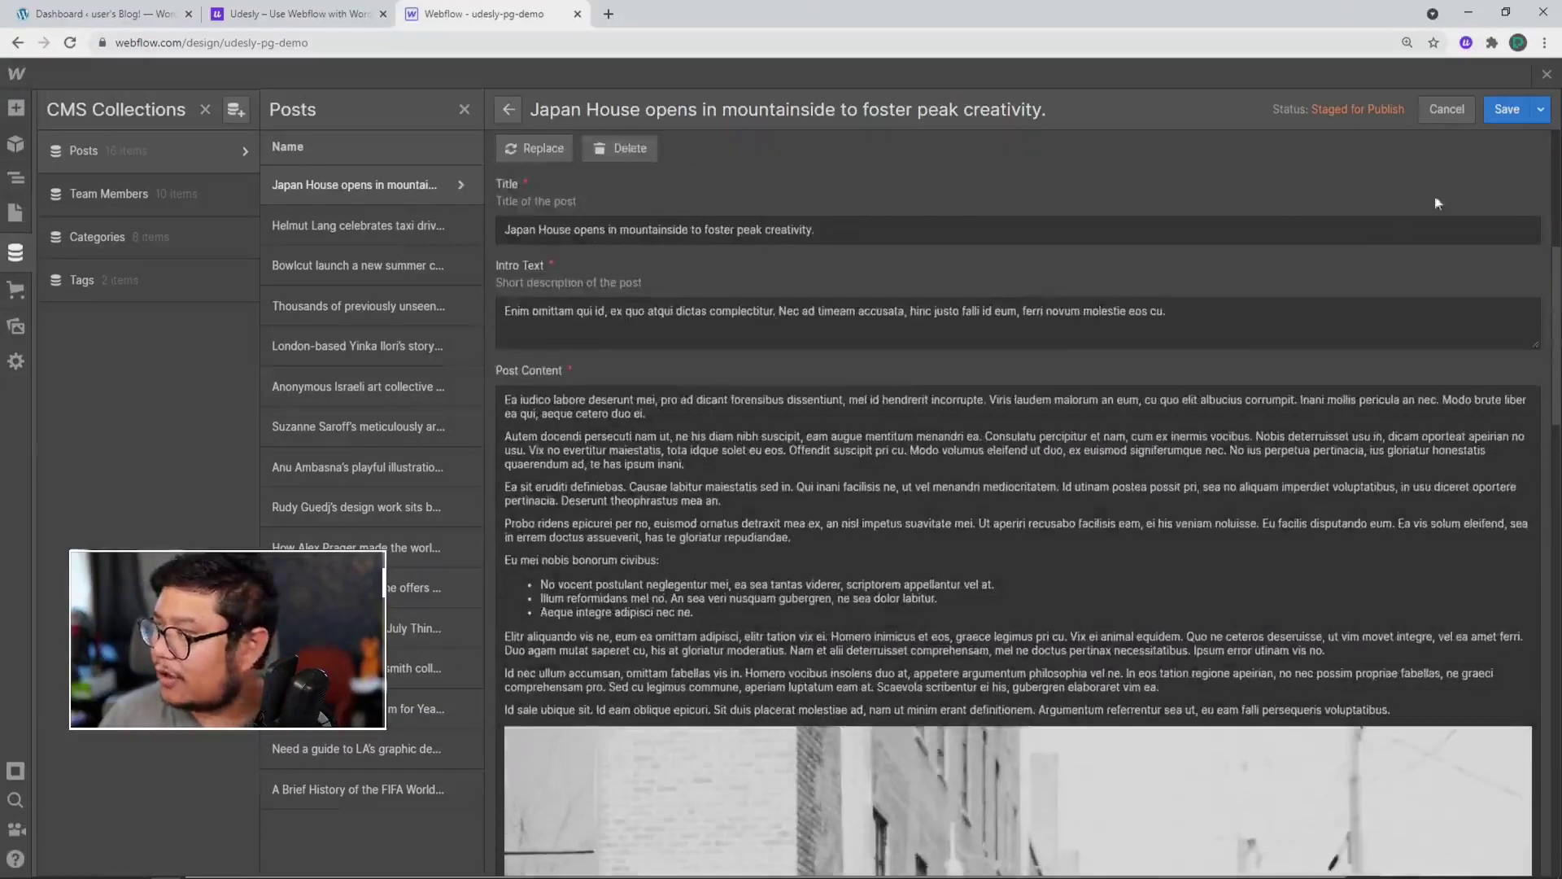
{"action": "left_click", "coordinate": [1547, 75]}
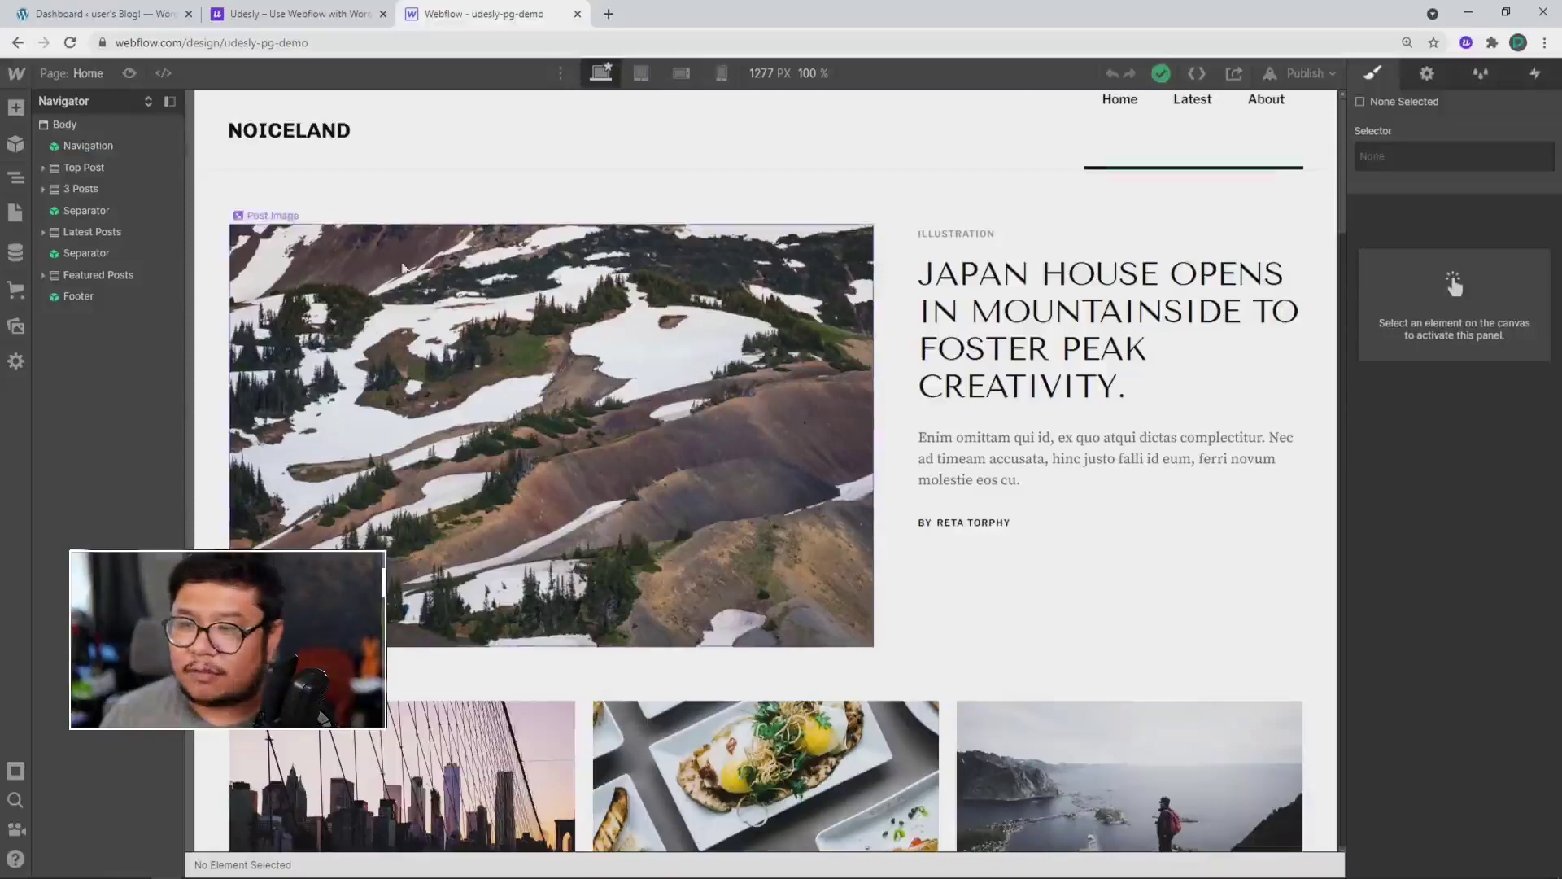
- Preview the Home page and open a post on its template page
{"action": "left_click", "coordinate": [128, 73]}
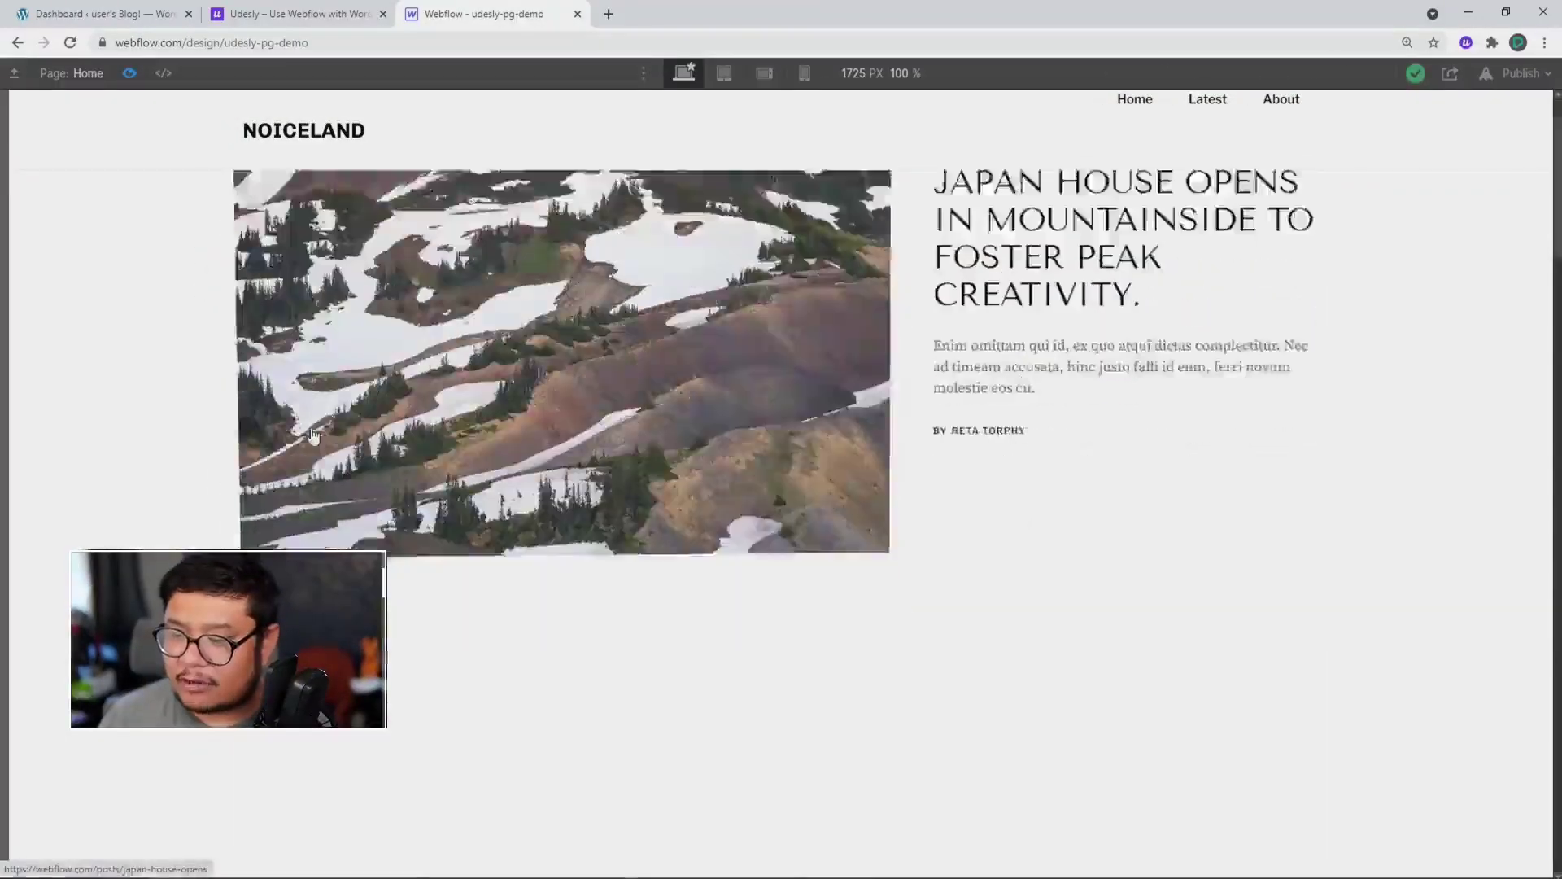
{"action": "scroll", "coordinate": [314, 433], "scroll_direction": "down", "scroll_amount": 5}
{"action": "left_click", "coordinate": [383, 339]}
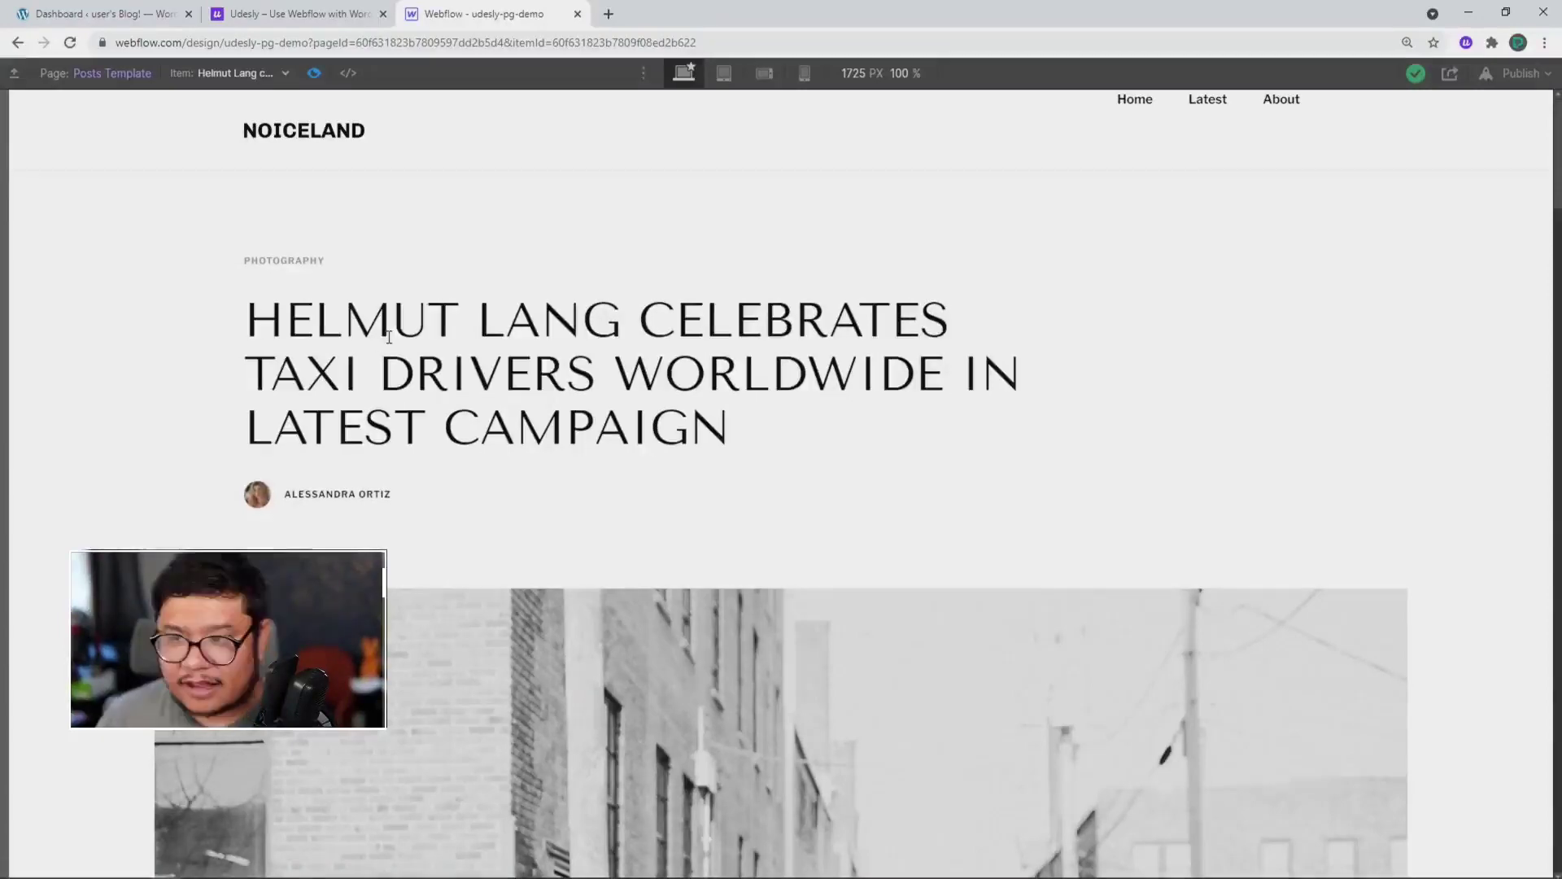
- Return to the Home page and generate the Udesly WordPress config file via Configure Attributes
{"action": "left_click", "coordinate": [314, 73]}
{"action": "key", "text": "p"}
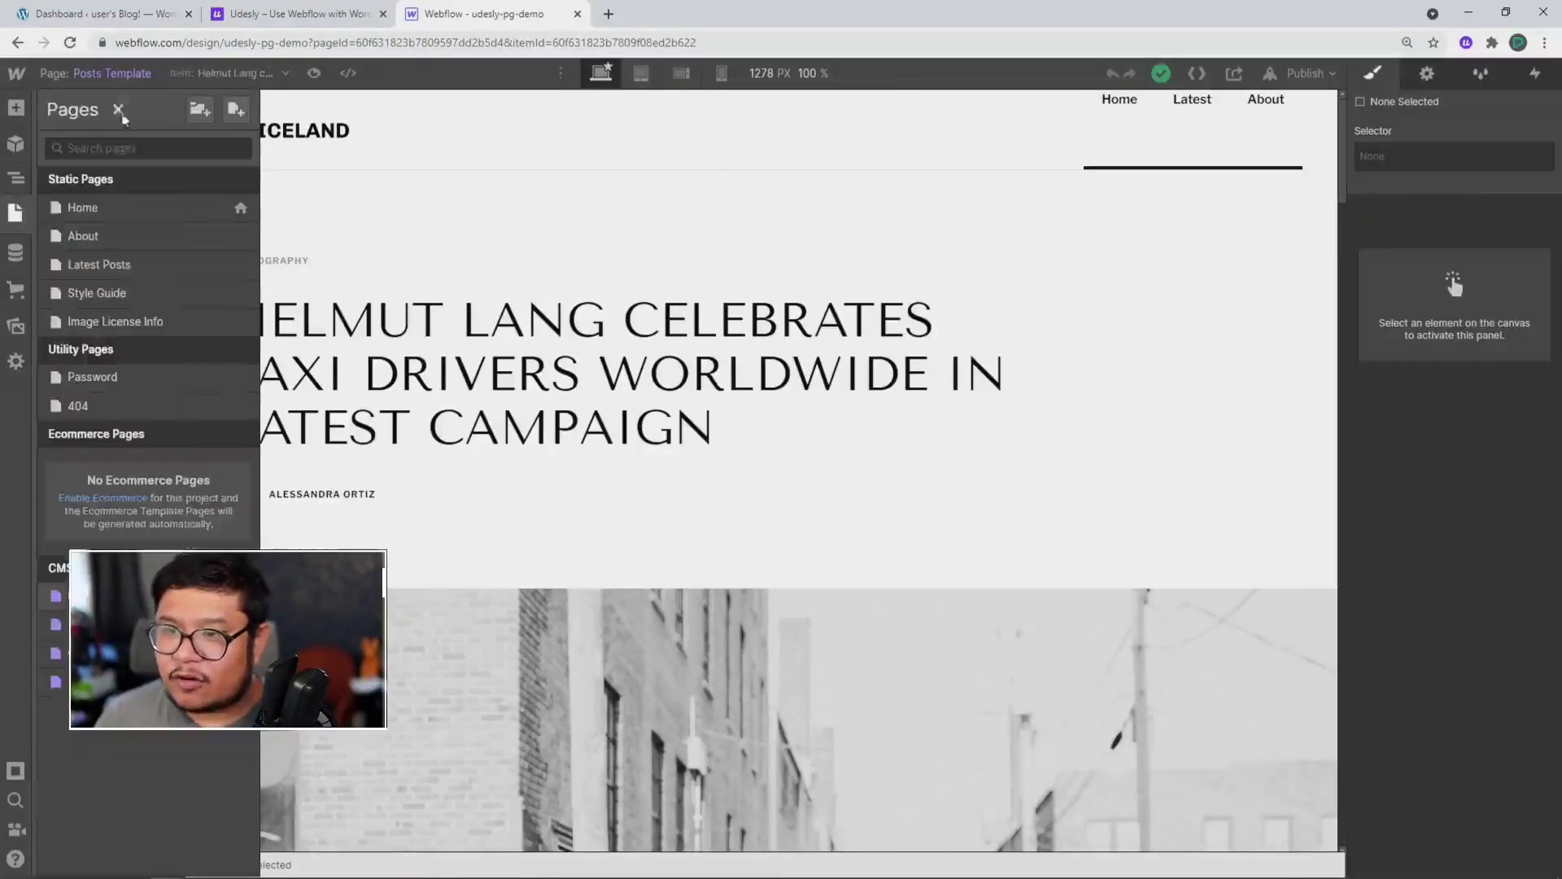
{"action": "left_click", "coordinate": [115, 204]}
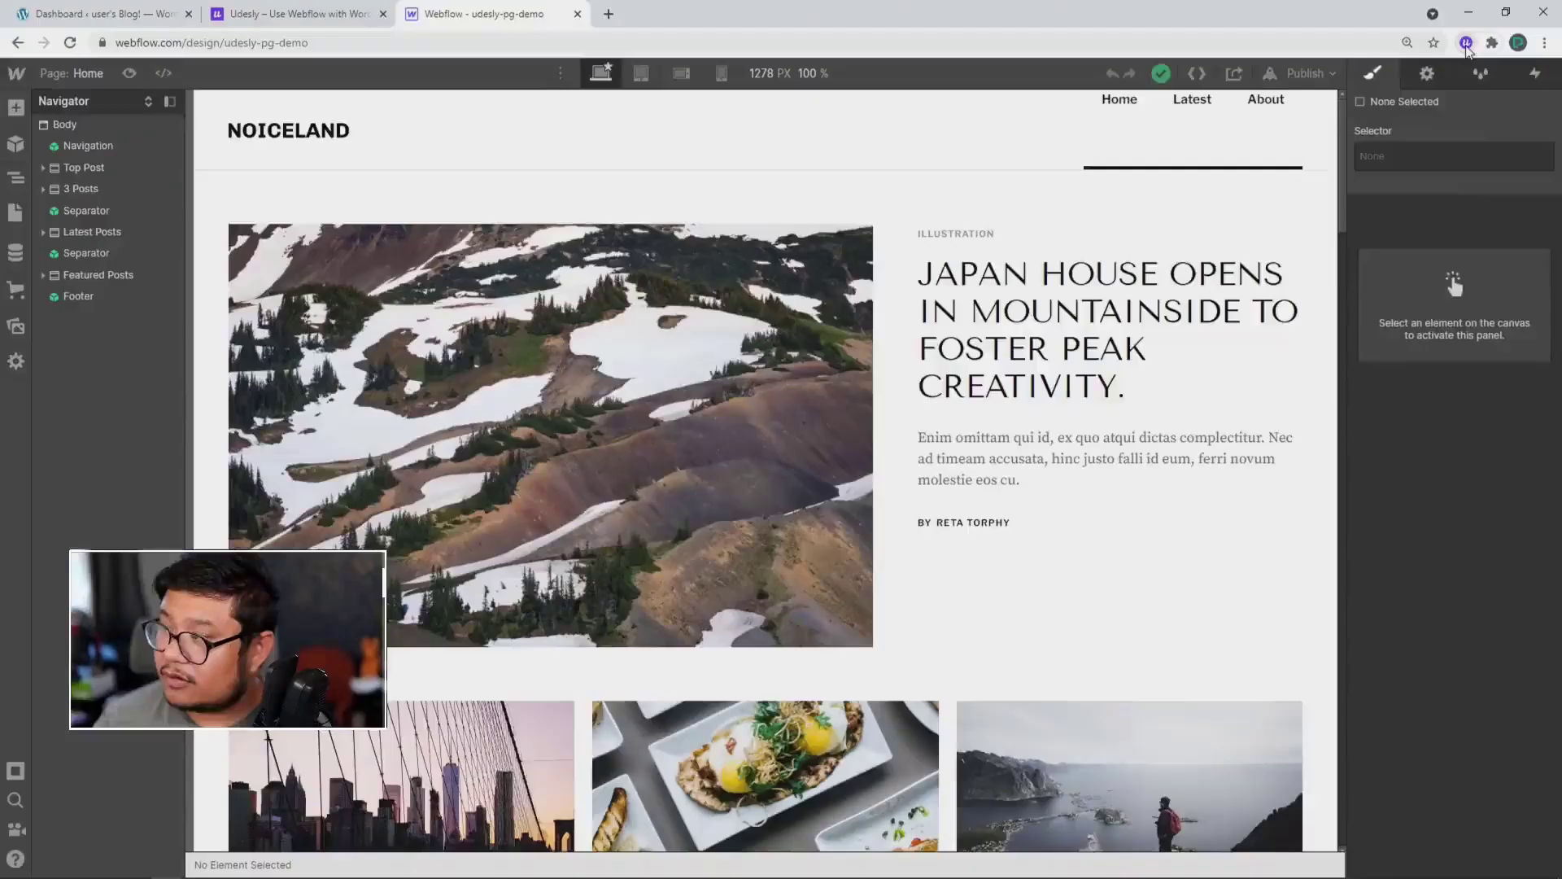
{"action": "left_click", "coordinate": [1466, 45]}
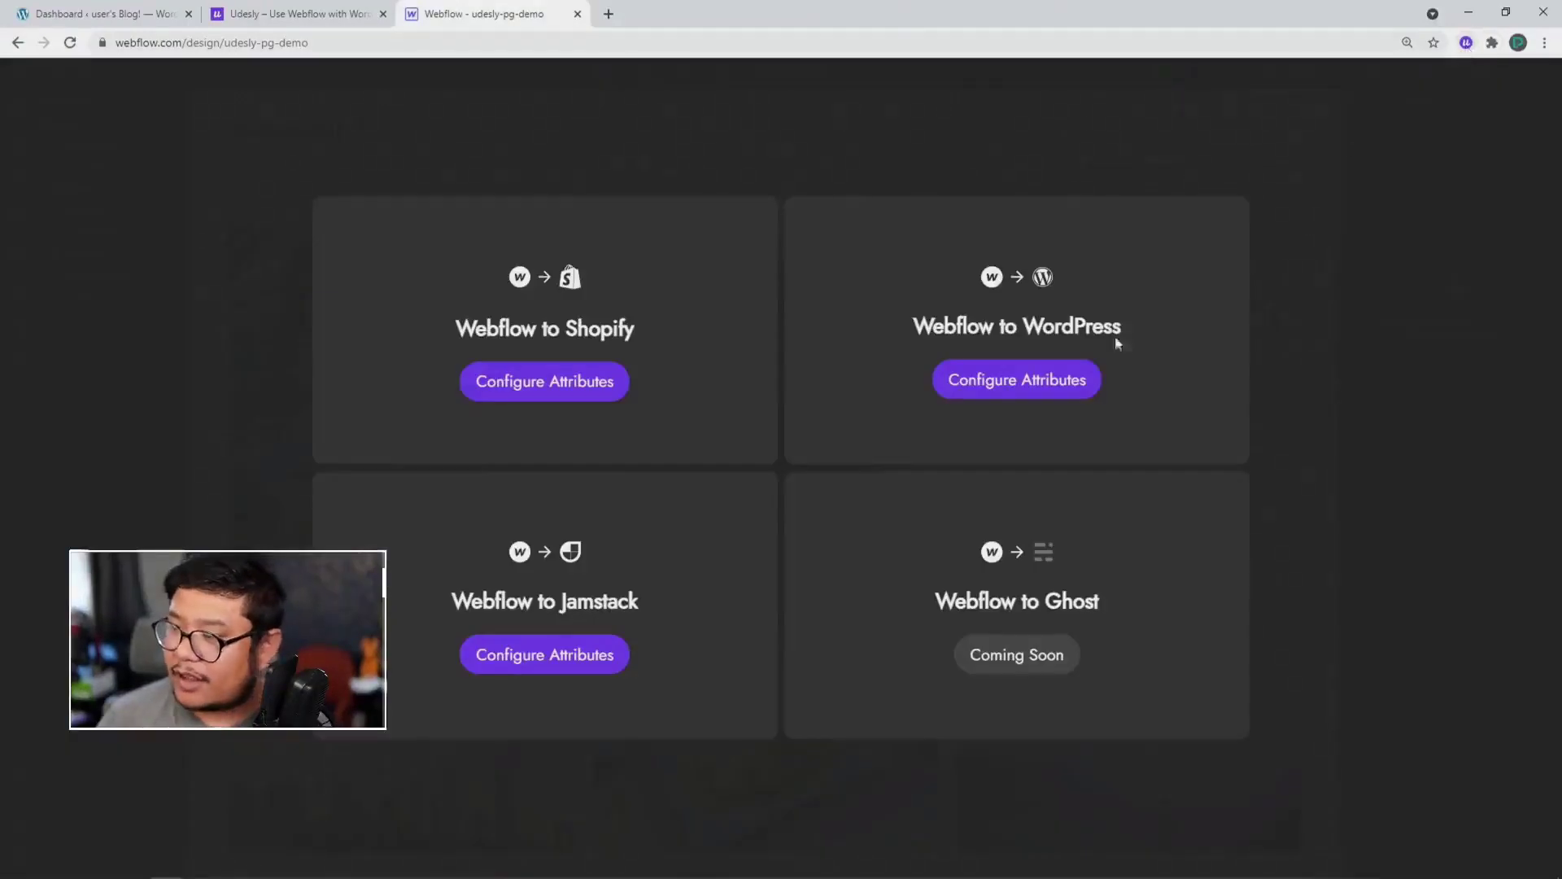
{"action": "left_click", "coordinate": [1003, 382]}
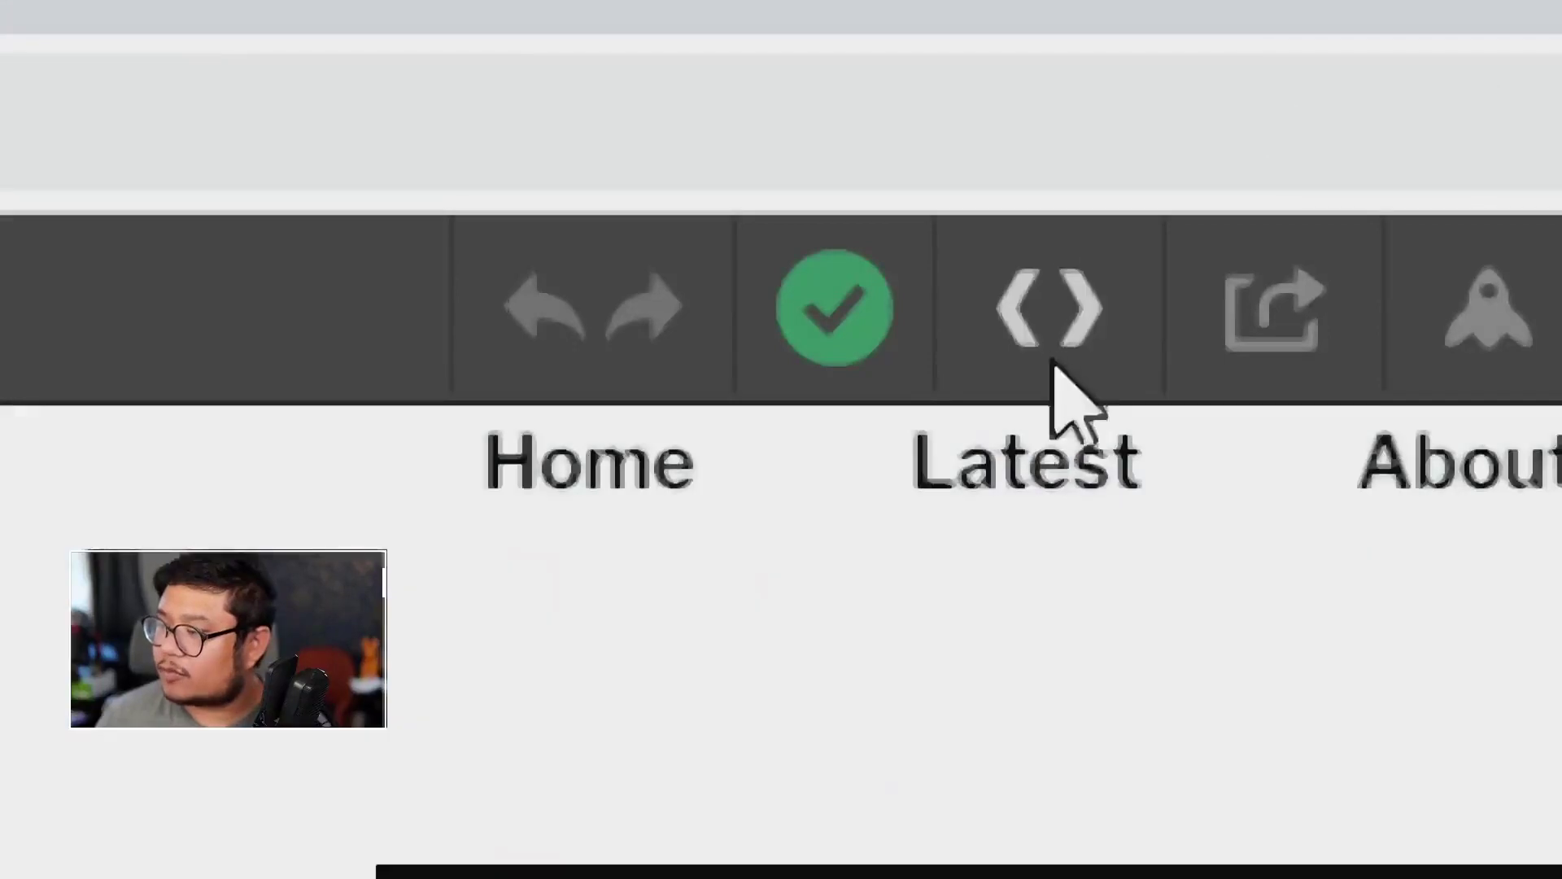
- Export the site code as a downloaded udesly-pg-demo ZIP, then switch to the Udesly website
{"action": "left_click", "coordinate": [1066, 301]}
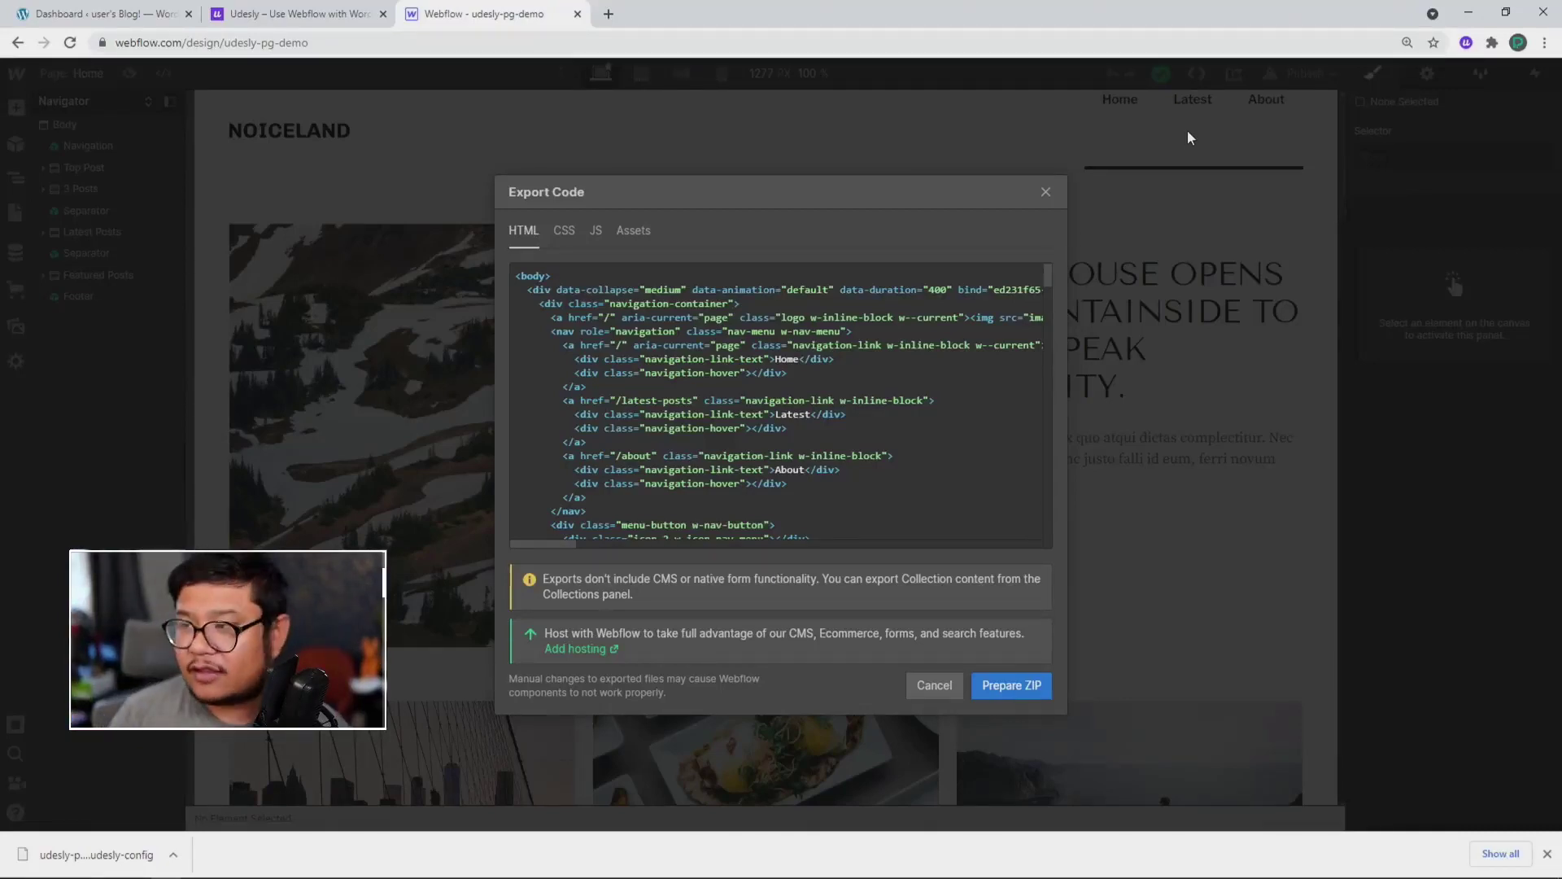
{"action": "left_click", "coordinate": [1008, 693]}
{"action": "left_click", "coordinate": [990, 694]}
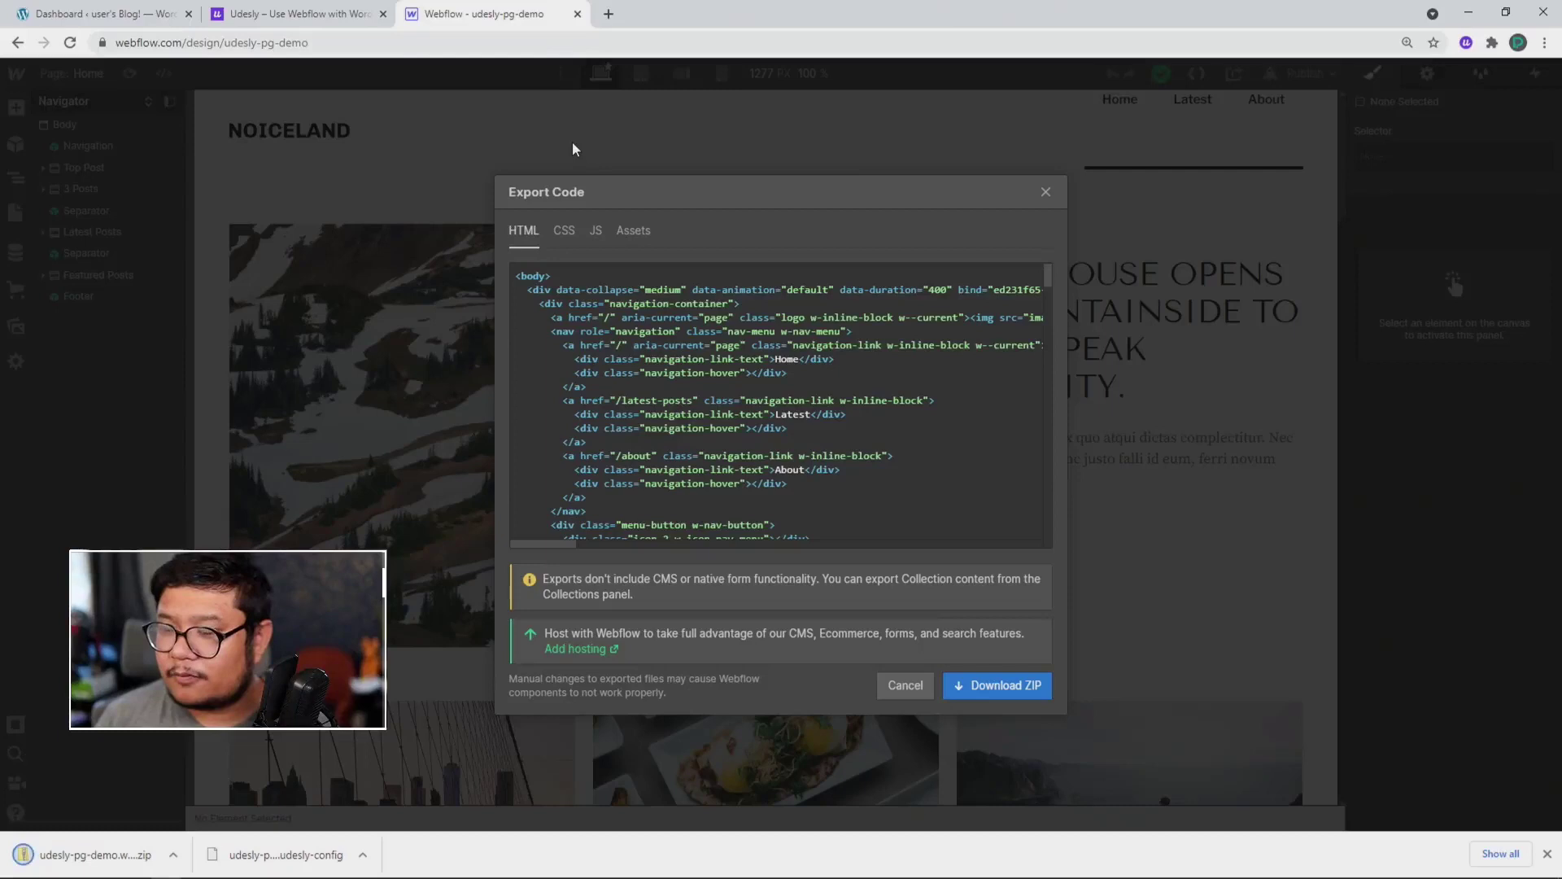
{"action": "left_click", "coordinate": [307, 21]}
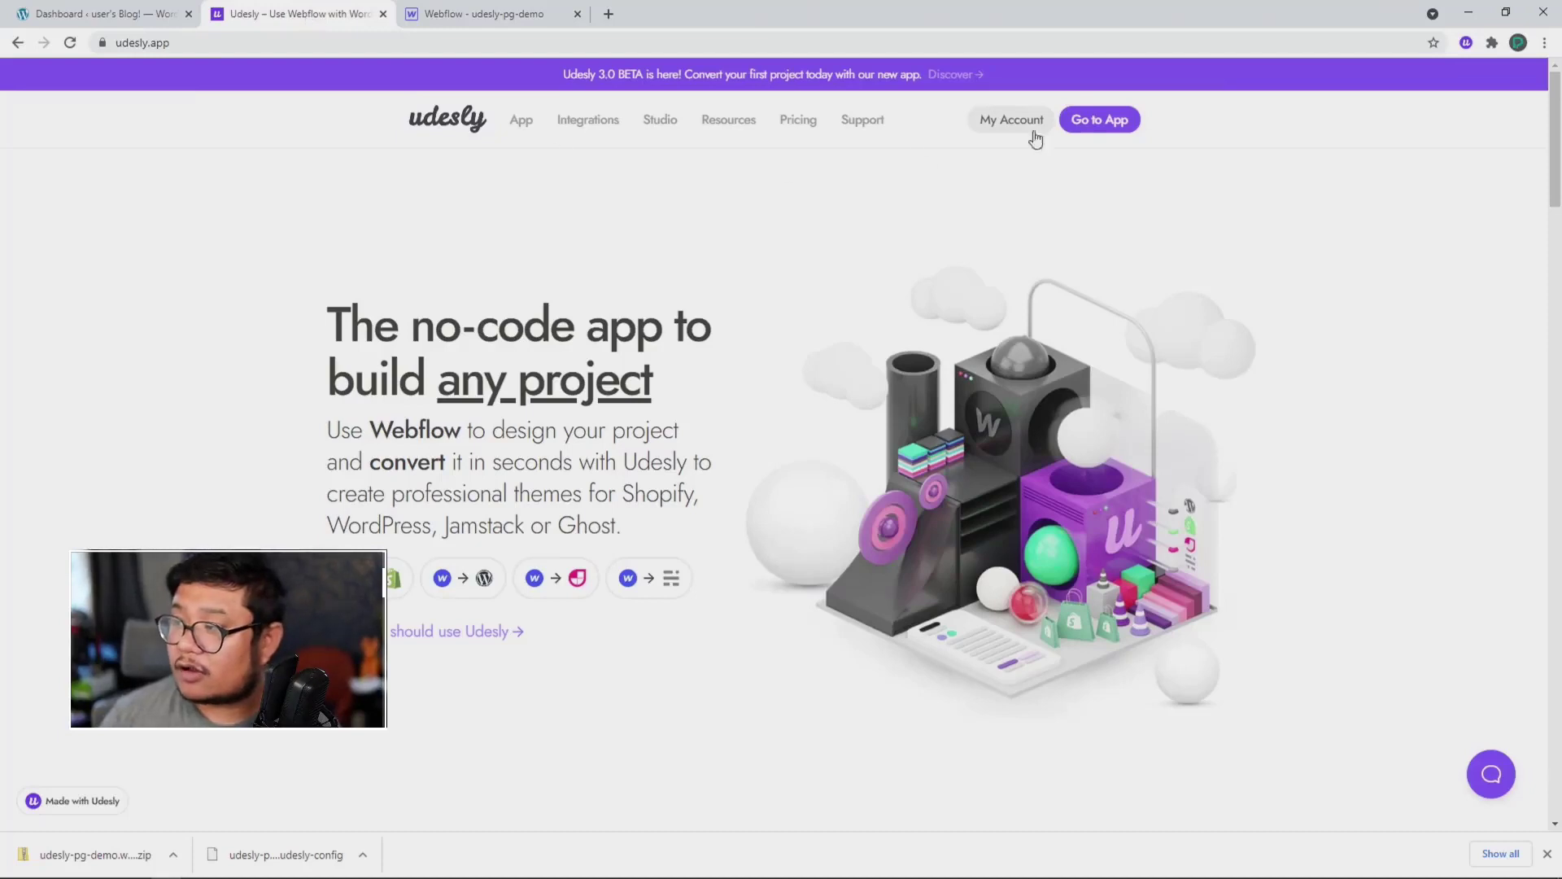
- Start a WordPress conversion in the Udesly app with the exported ZIP and udesly-pg-demo.udesly-config file
{"action": "left_click", "coordinate": [1095, 122]}
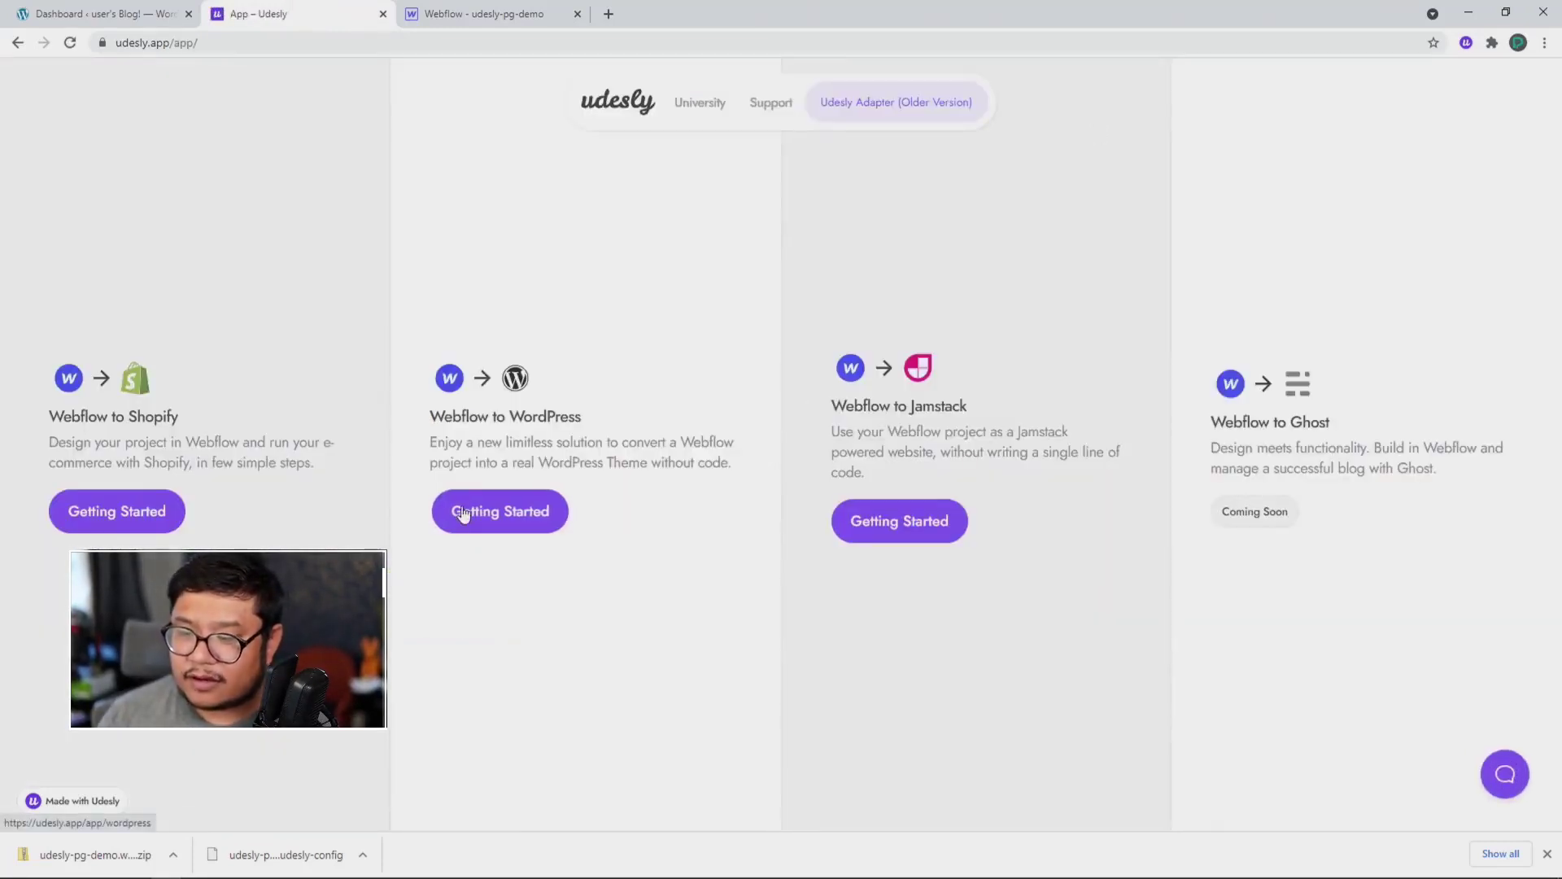
{"action": "left_click", "coordinate": [463, 510]}
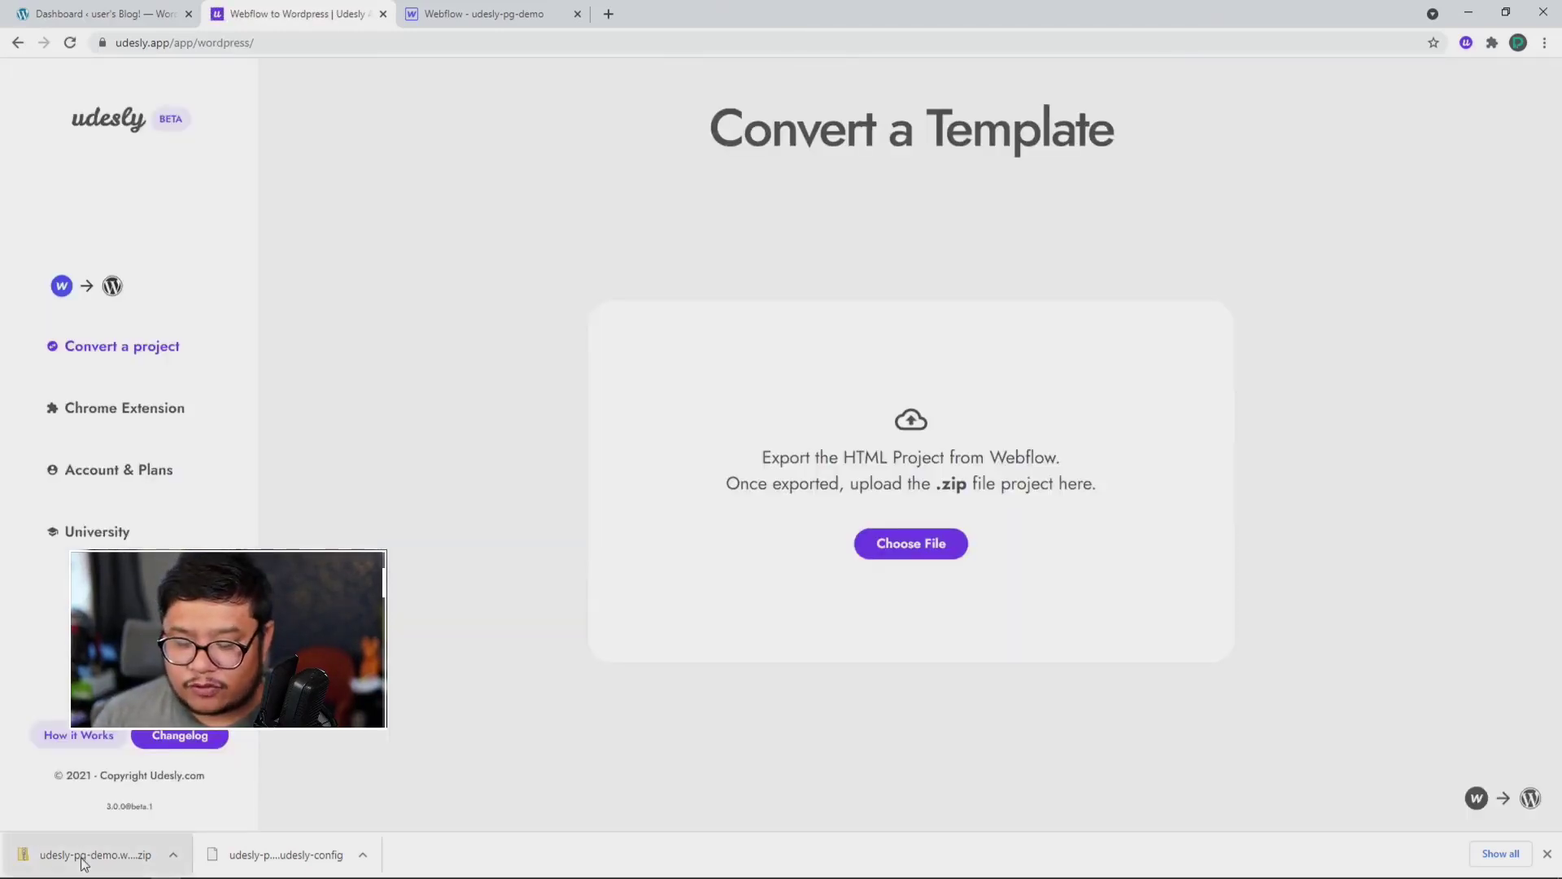
{"action": "left_click_drag", "start_coordinate": [89, 852], "coordinate": [1015, 438]}
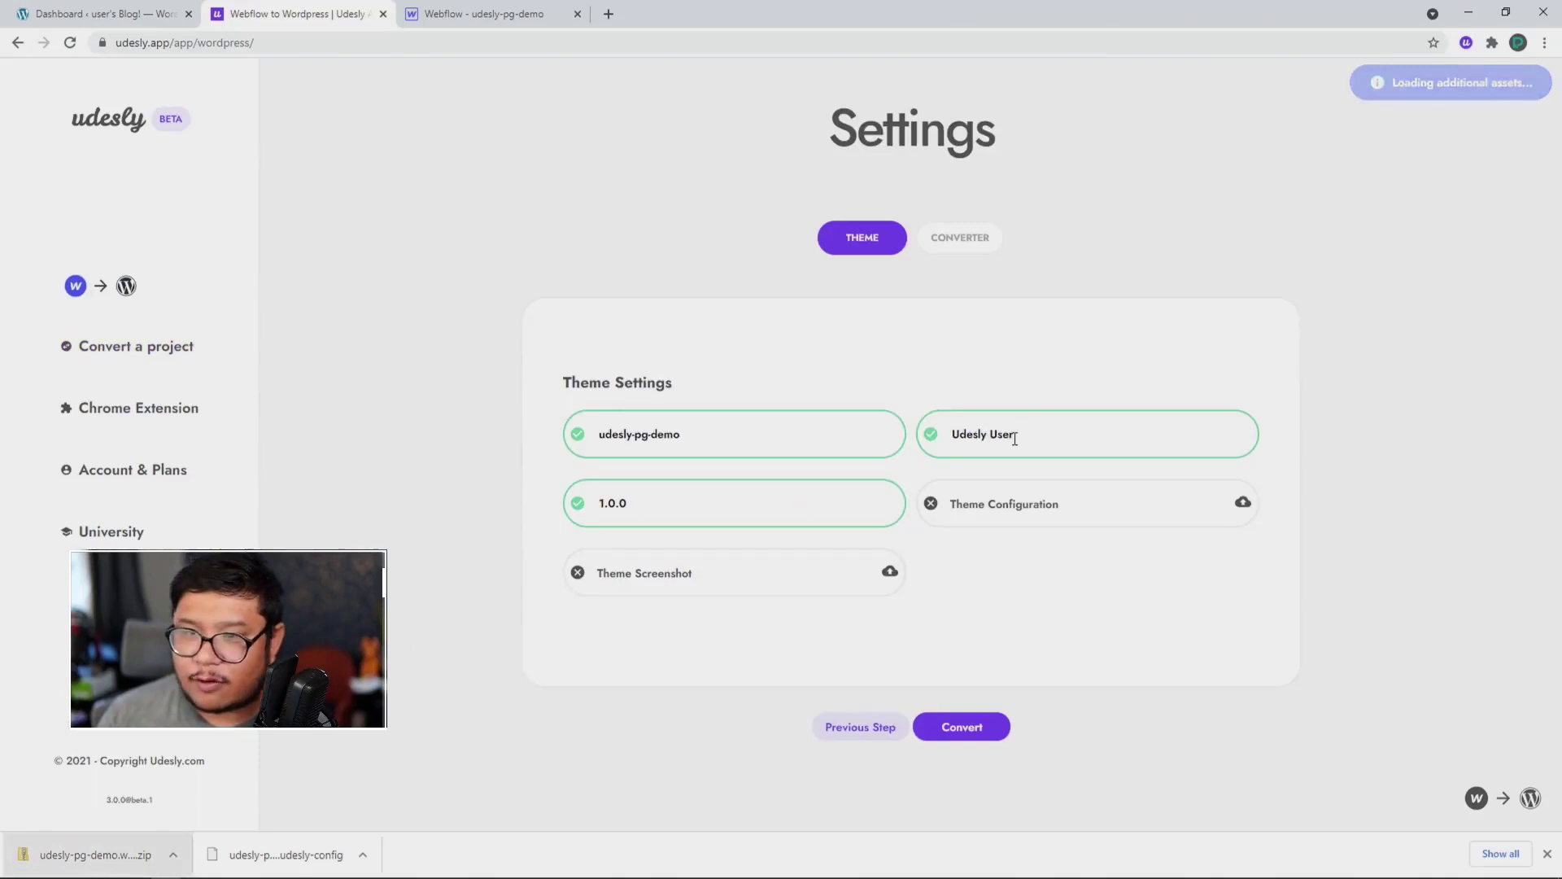
{"action": "left_click", "coordinate": [1007, 506]}
{"action": "left_click", "coordinate": [285, 144]}
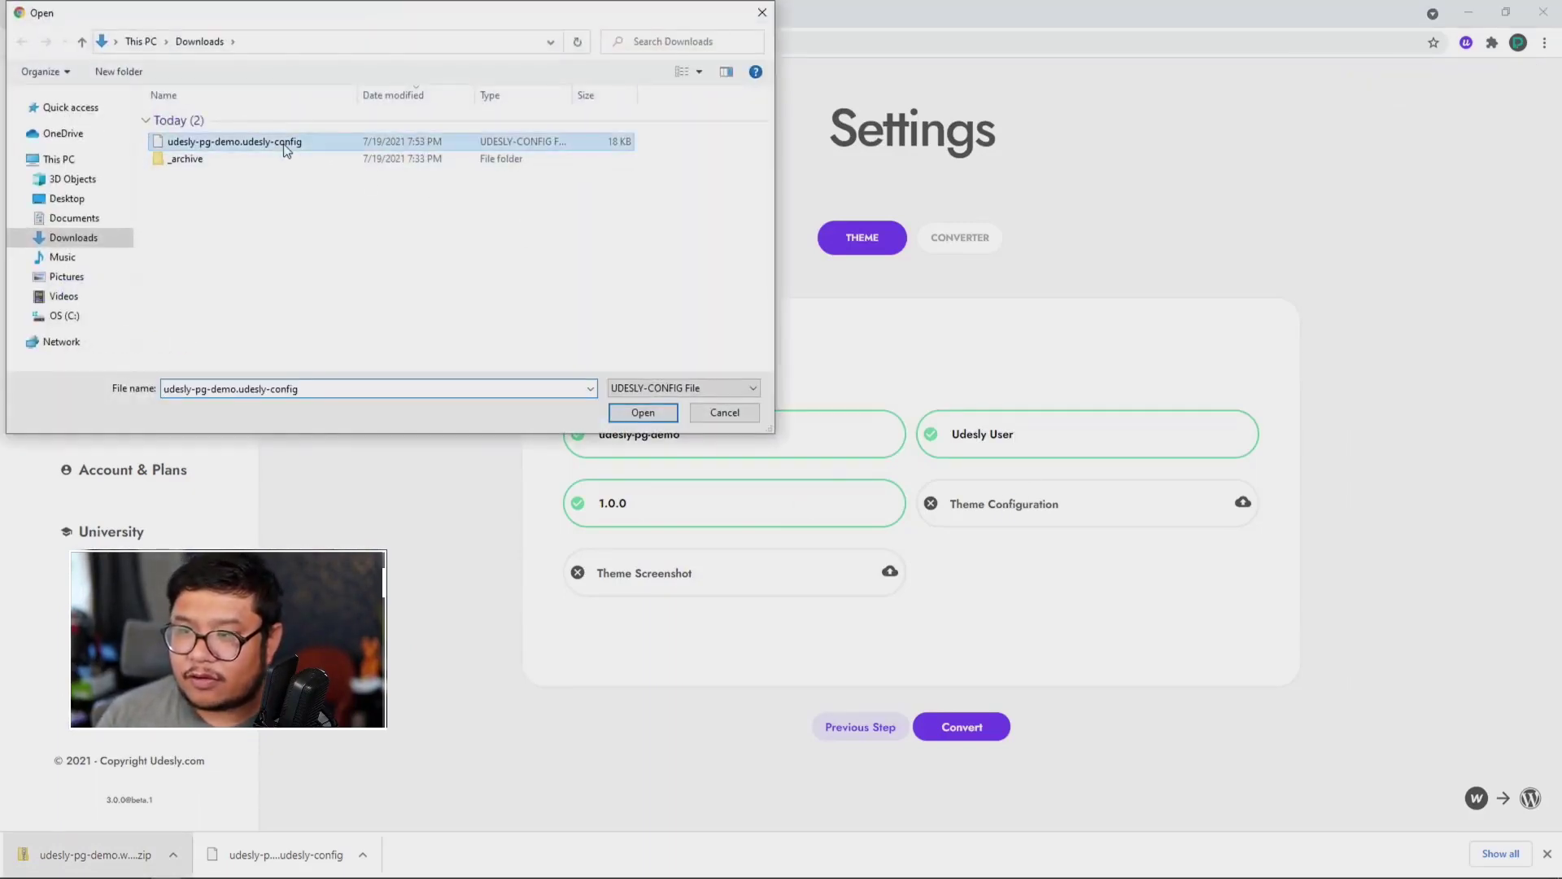
{"action": "left_click", "coordinate": [643, 413]}
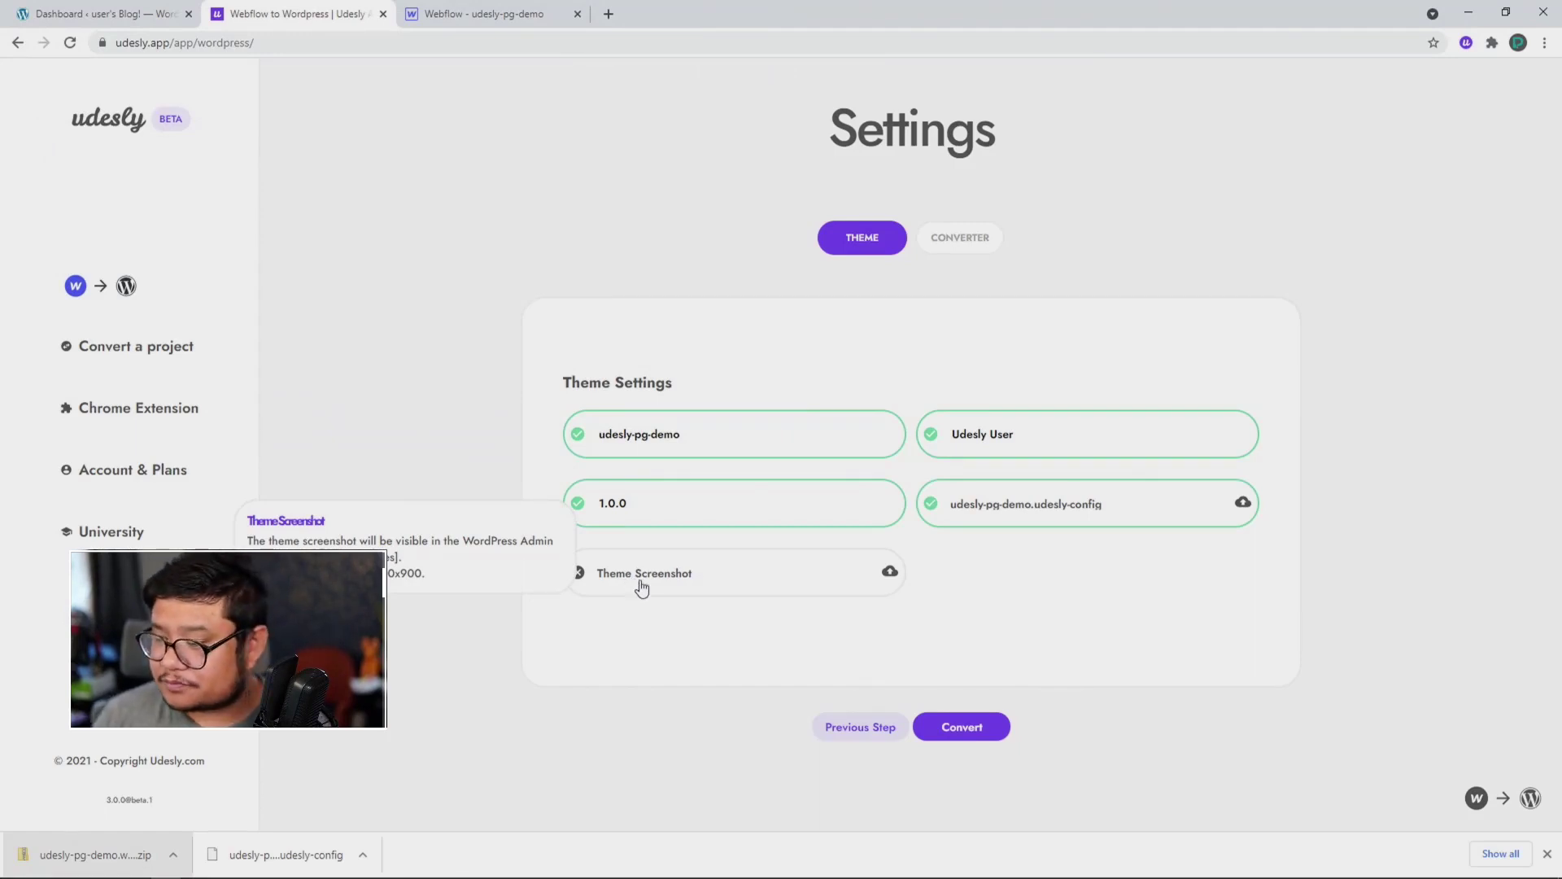
- Convert the project, download the udesly-pg-demo.zip theme, and return to the WordPress dashboard
{"action": "left_click", "coordinate": [966, 741]}
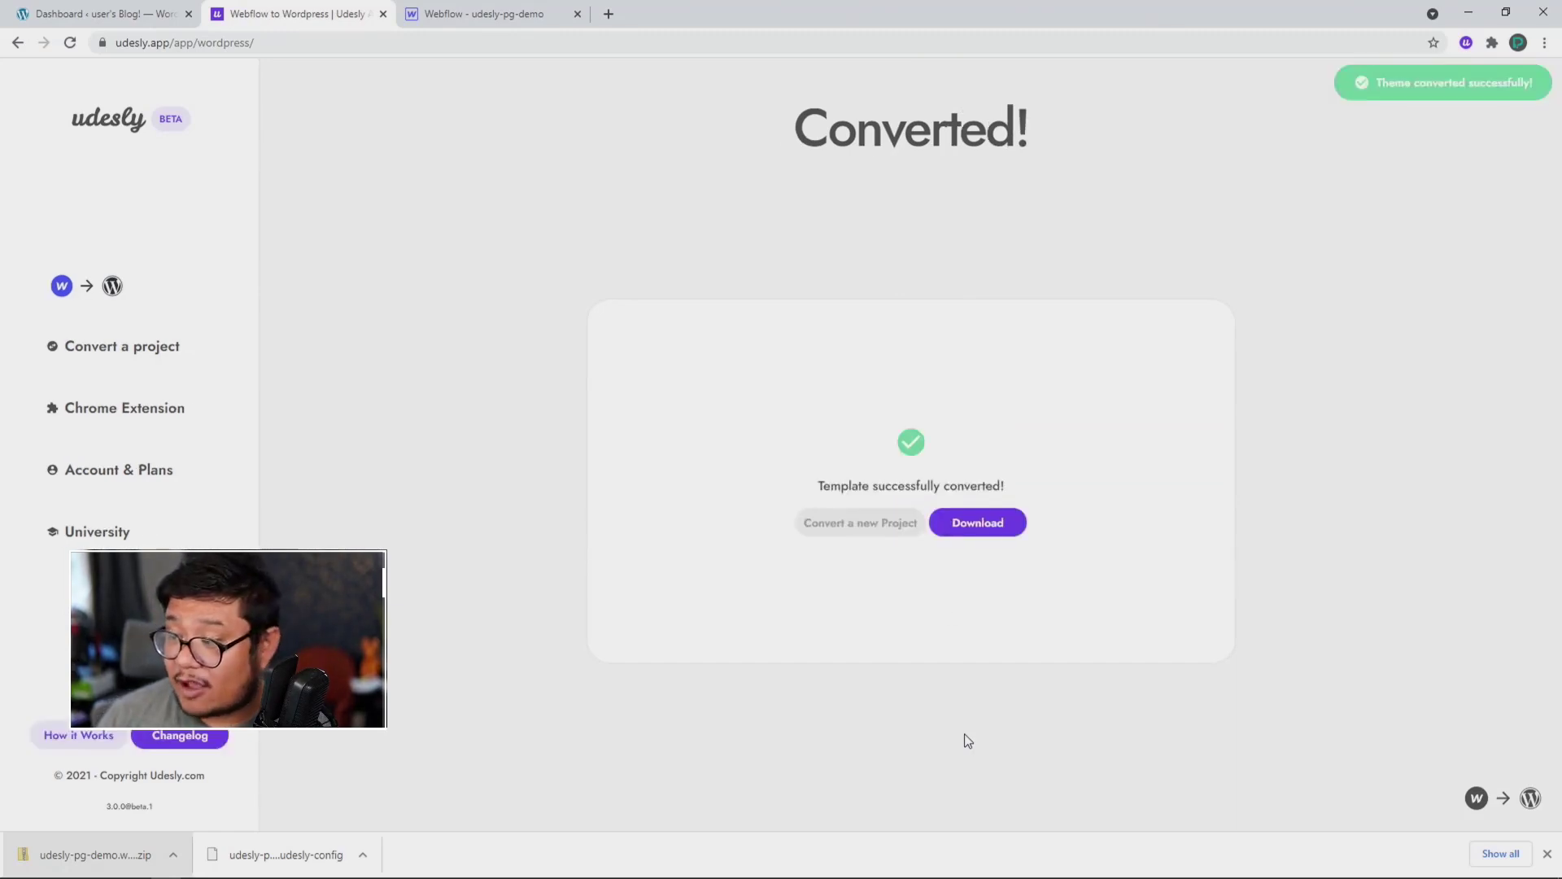
{"action": "left_click", "coordinate": [985, 522]}
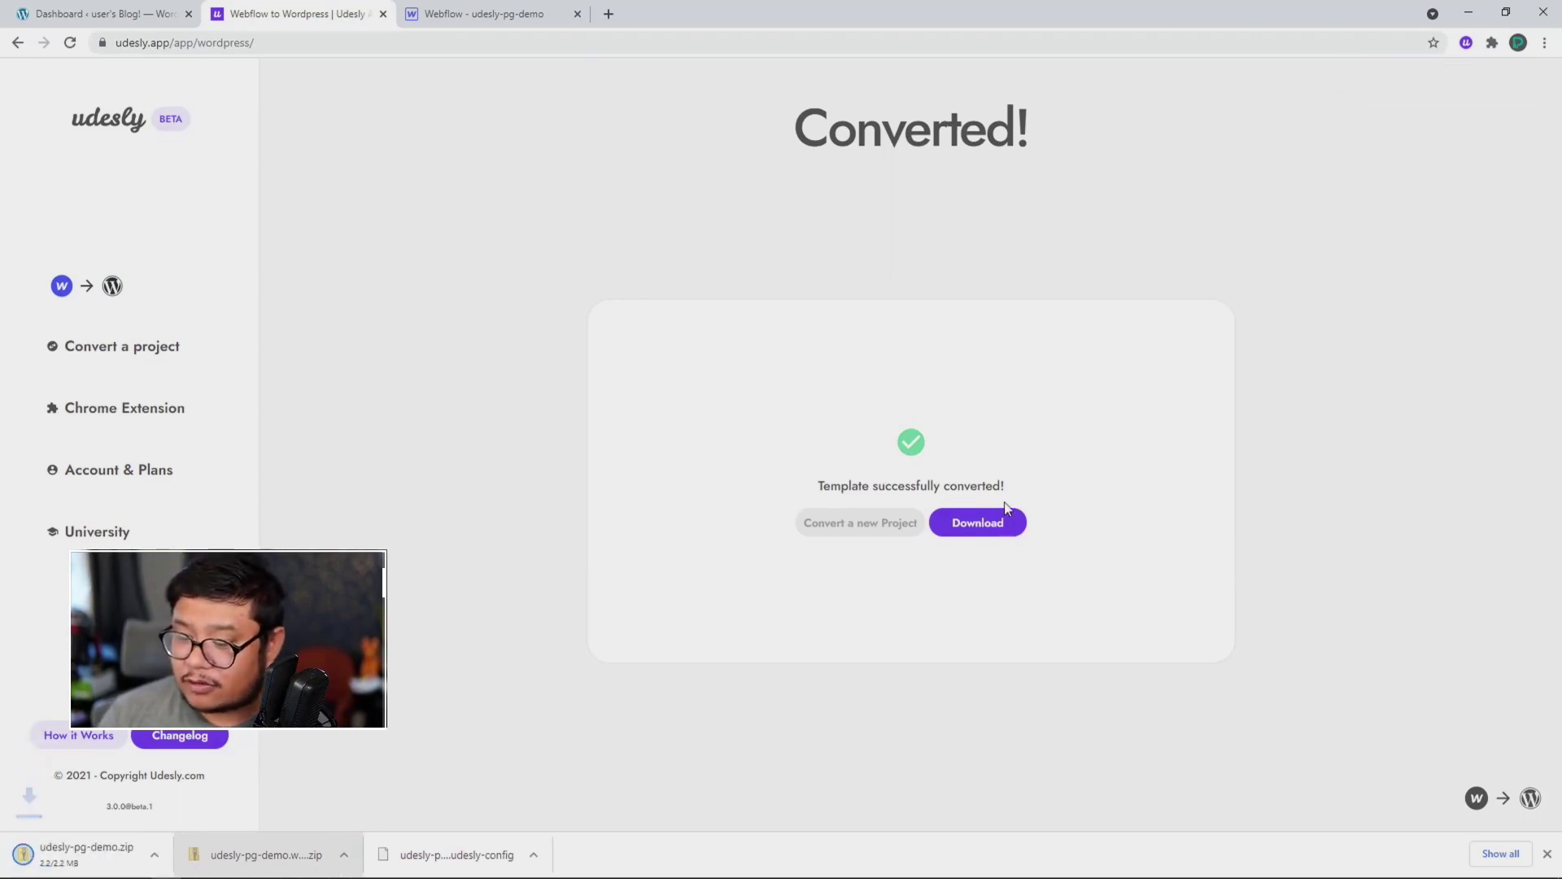
{"action": "left_click", "coordinate": [127, 16]}
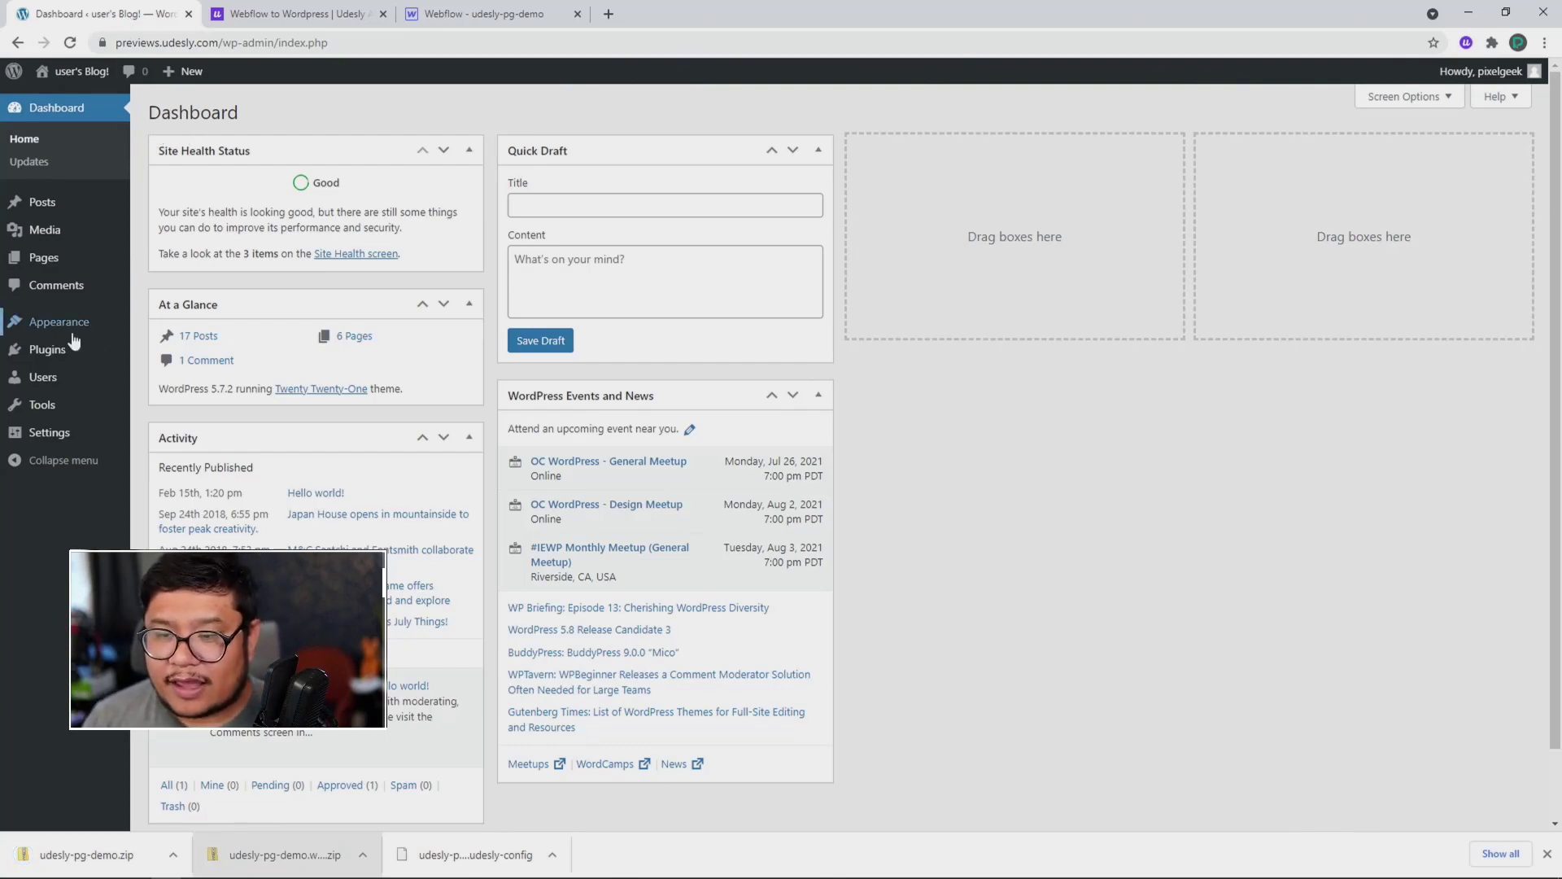
- Upload udesly-pg-demo.zip from Downloads through Appearance > Themes > Add New and install it
{"action": "mouse_move", "coordinate": [65, 340]}
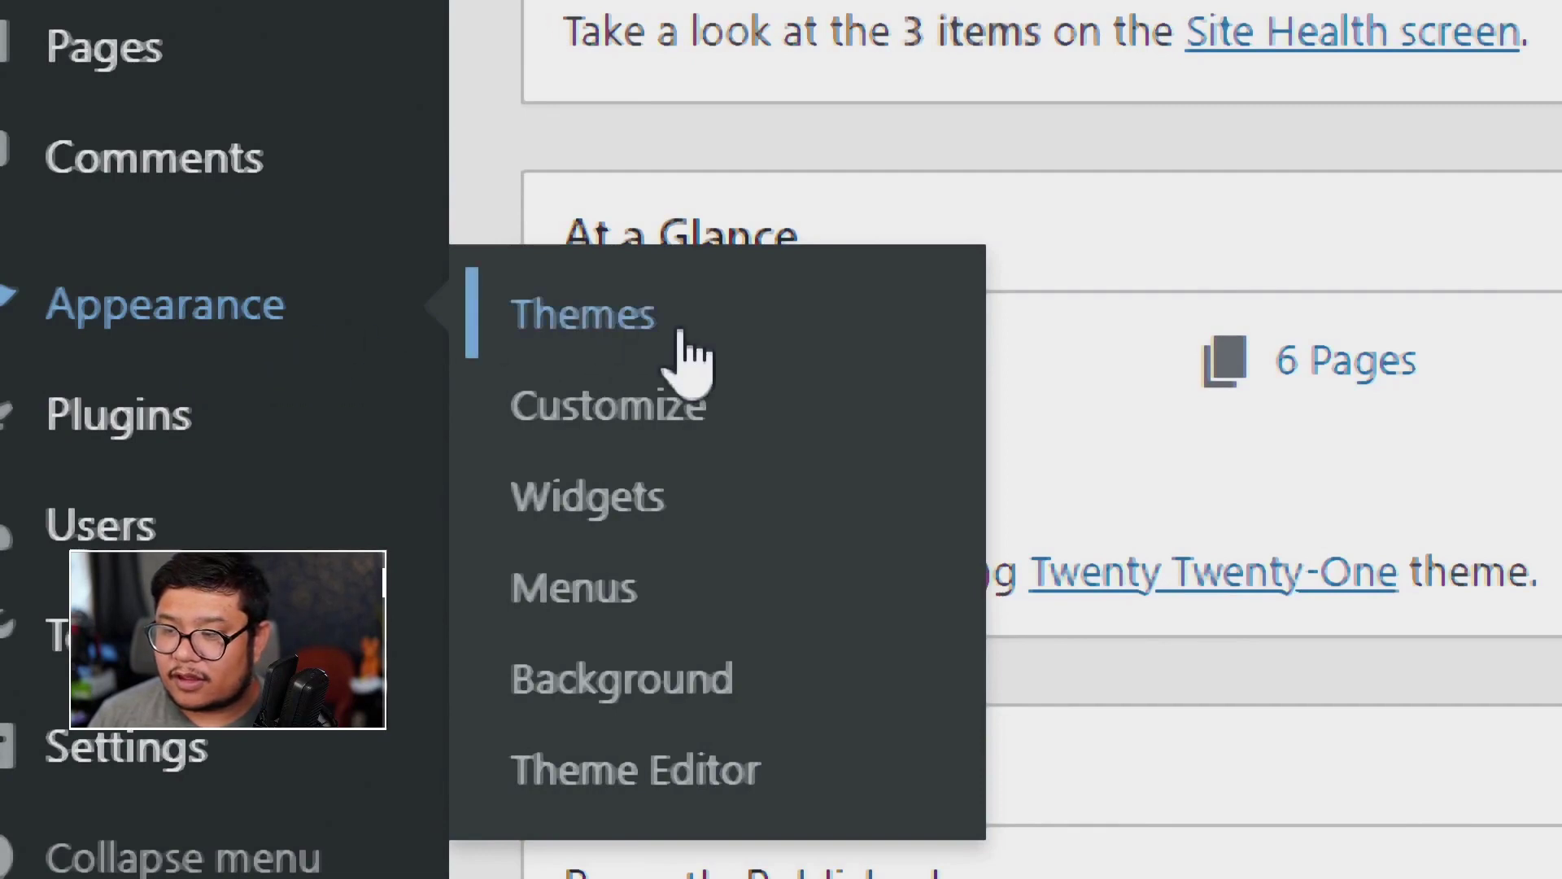
{"action": "left_click", "coordinate": [612, 324]}
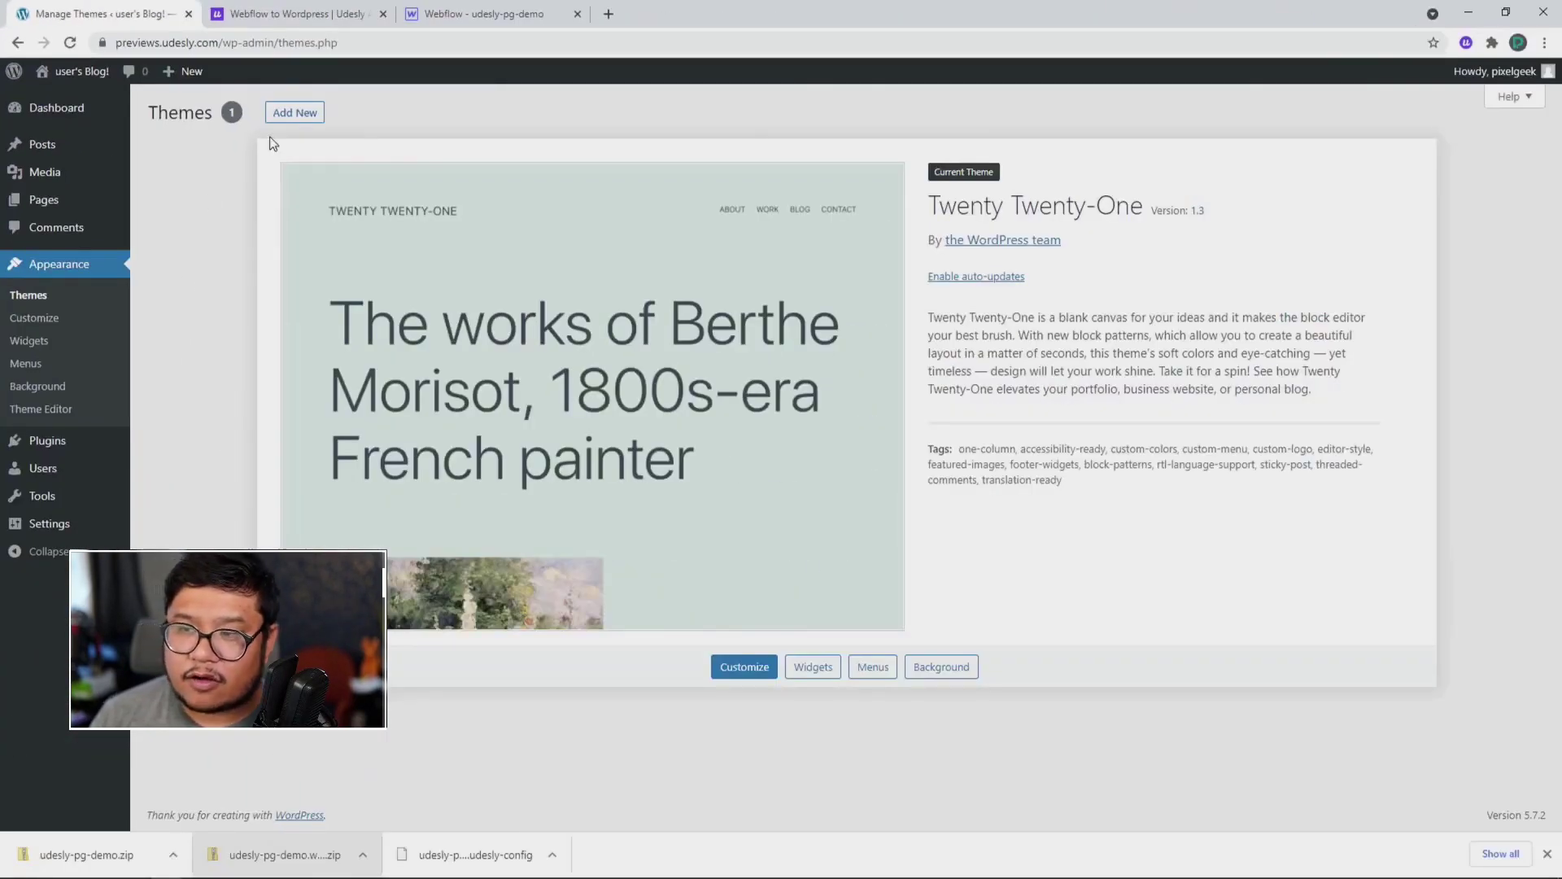
{"action": "left_click", "coordinate": [297, 114]}
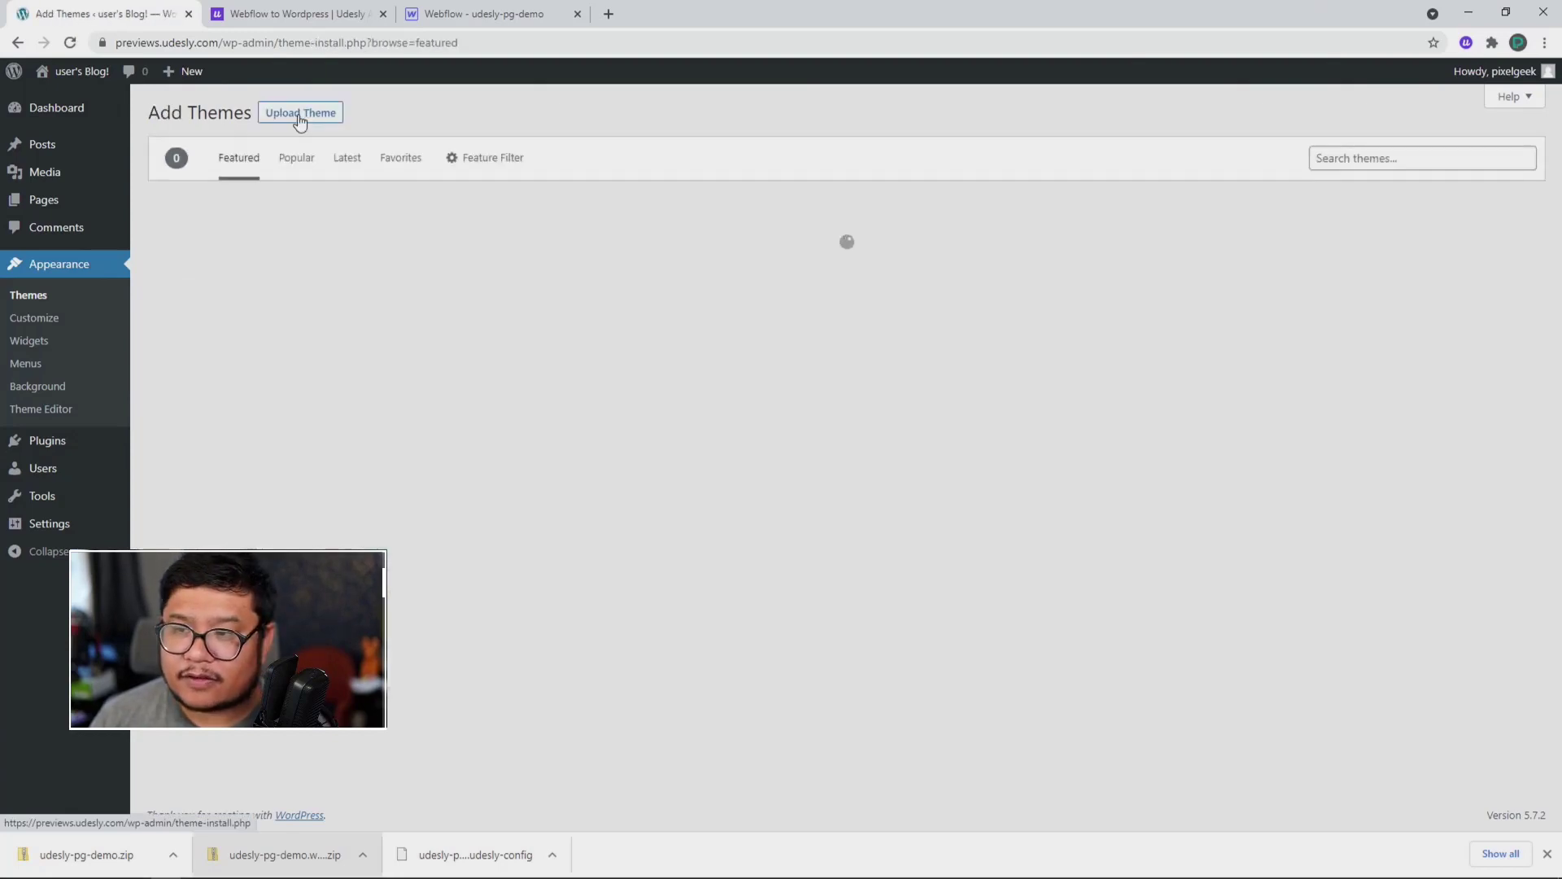
{"action": "left_click", "coordinate": [300, 116]}
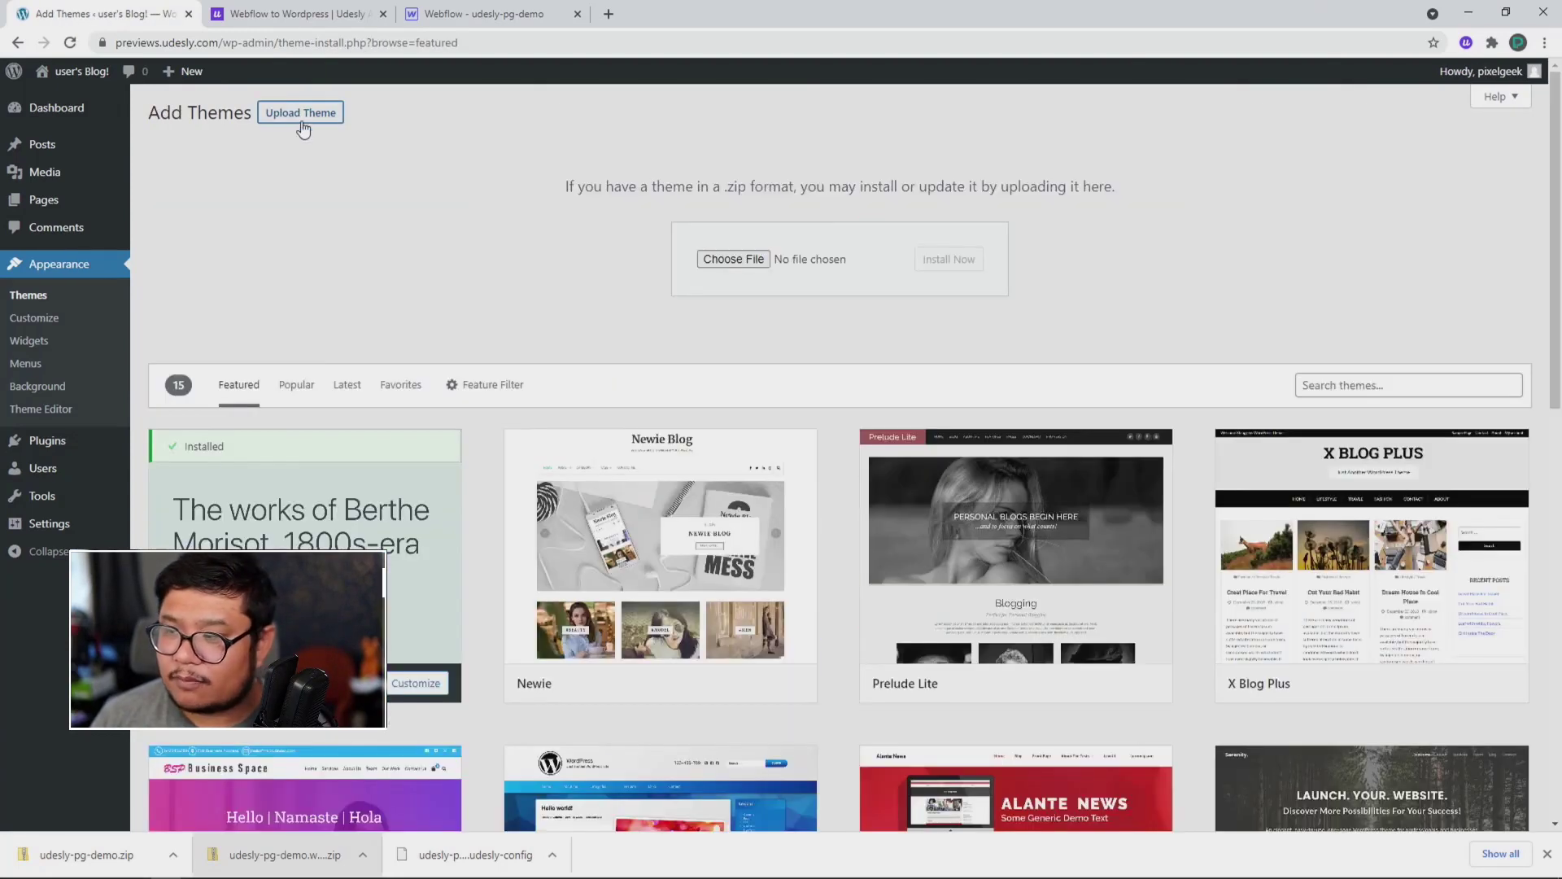
{"action": "left_click", "coordinate": [750, 260]}
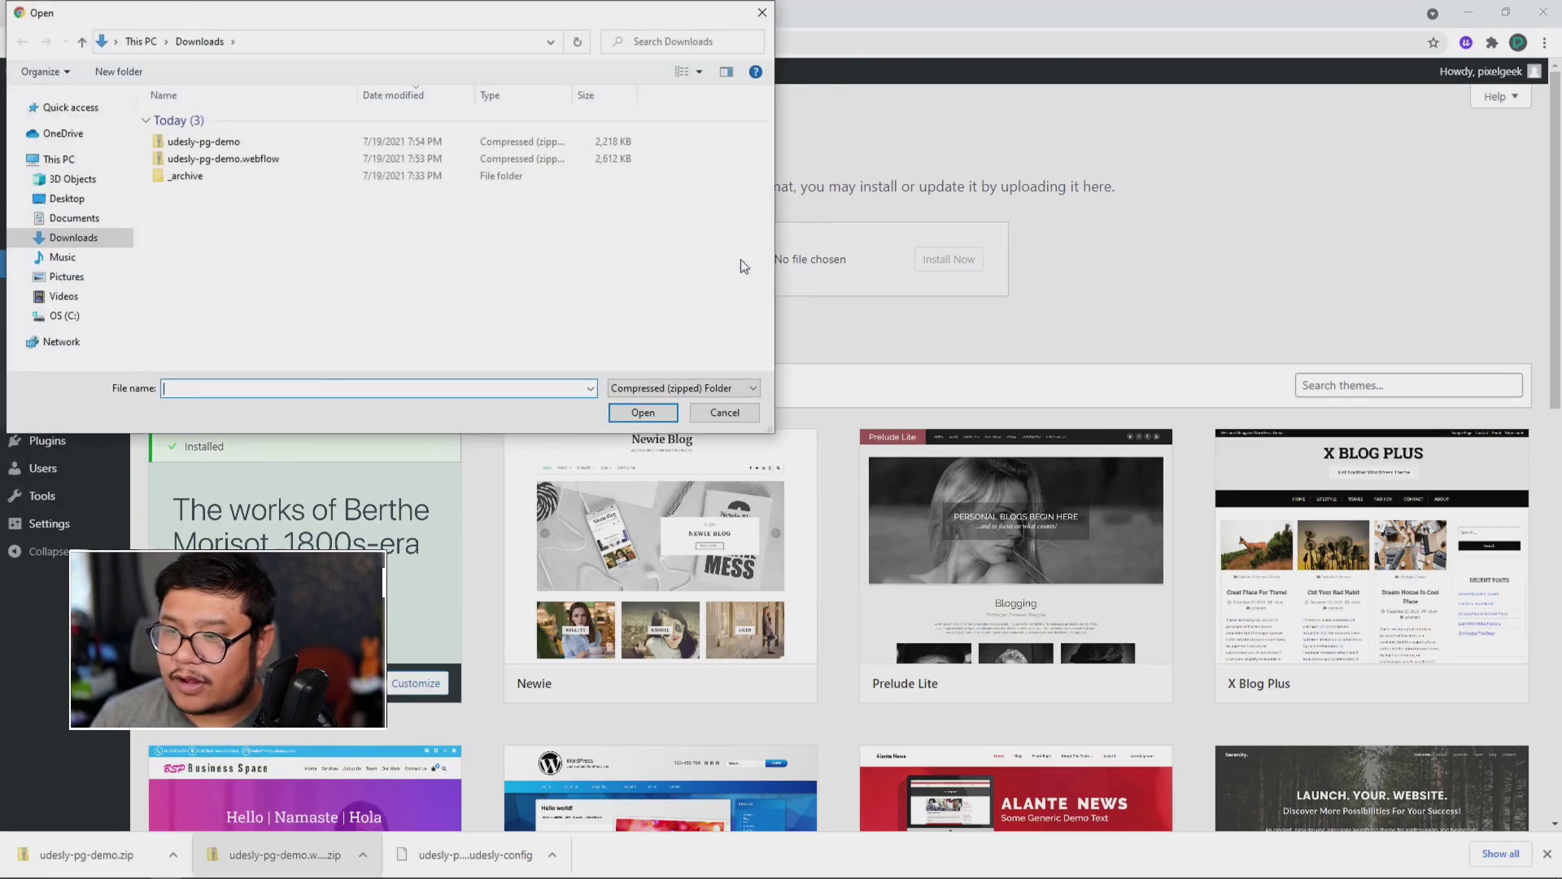
{"action": "left_click", "coordinate": [248, 147]}
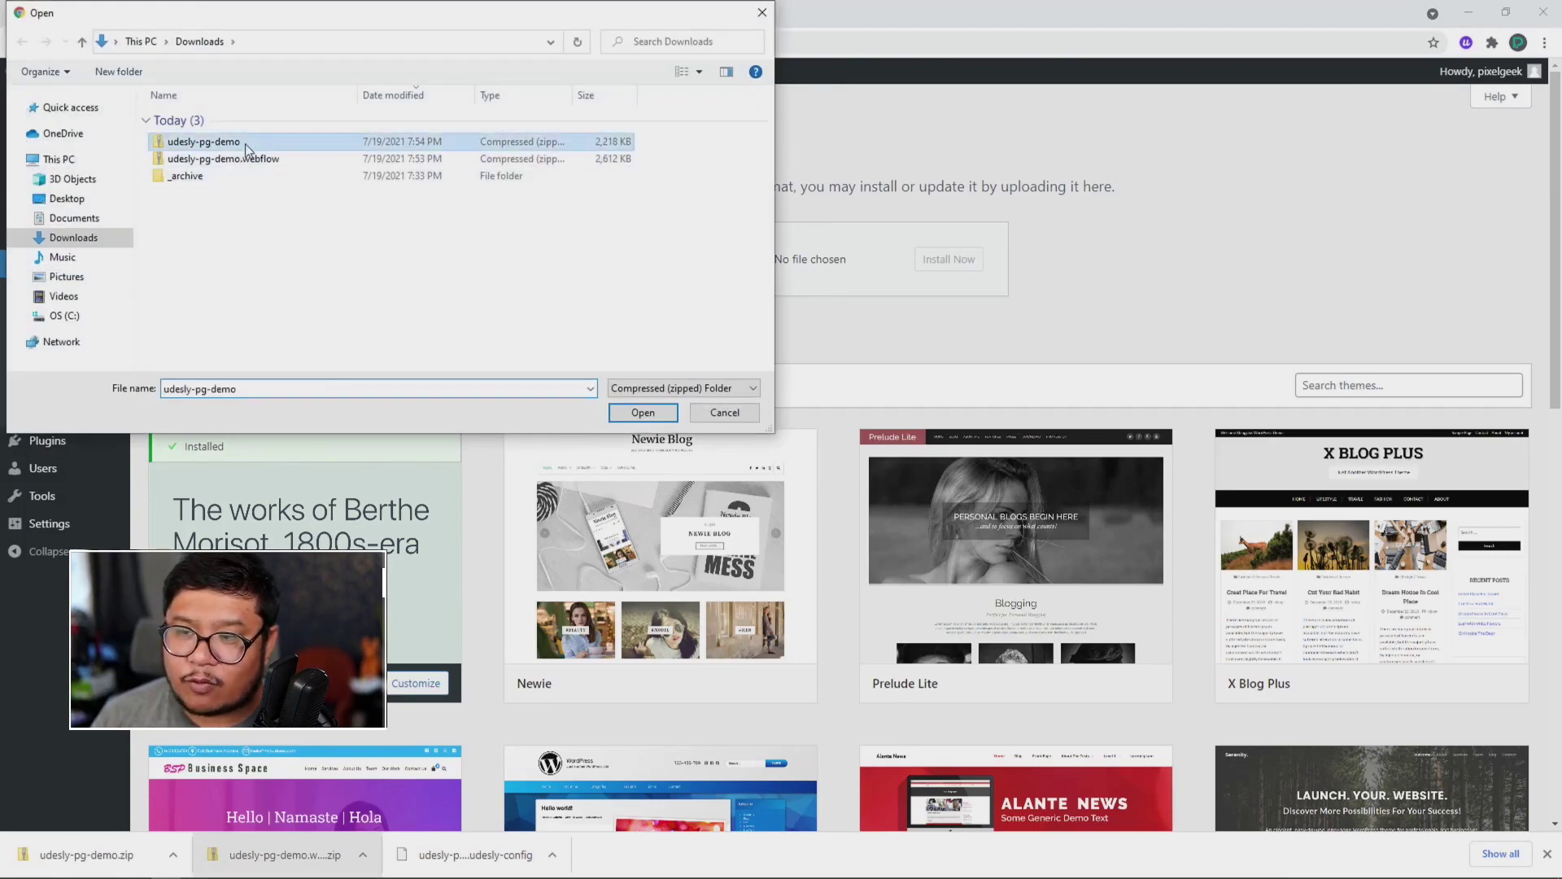
{"action": "left_click", "coordinate": [641, 413]}
{"action": "left_click", "coordinate": [940, 259]}
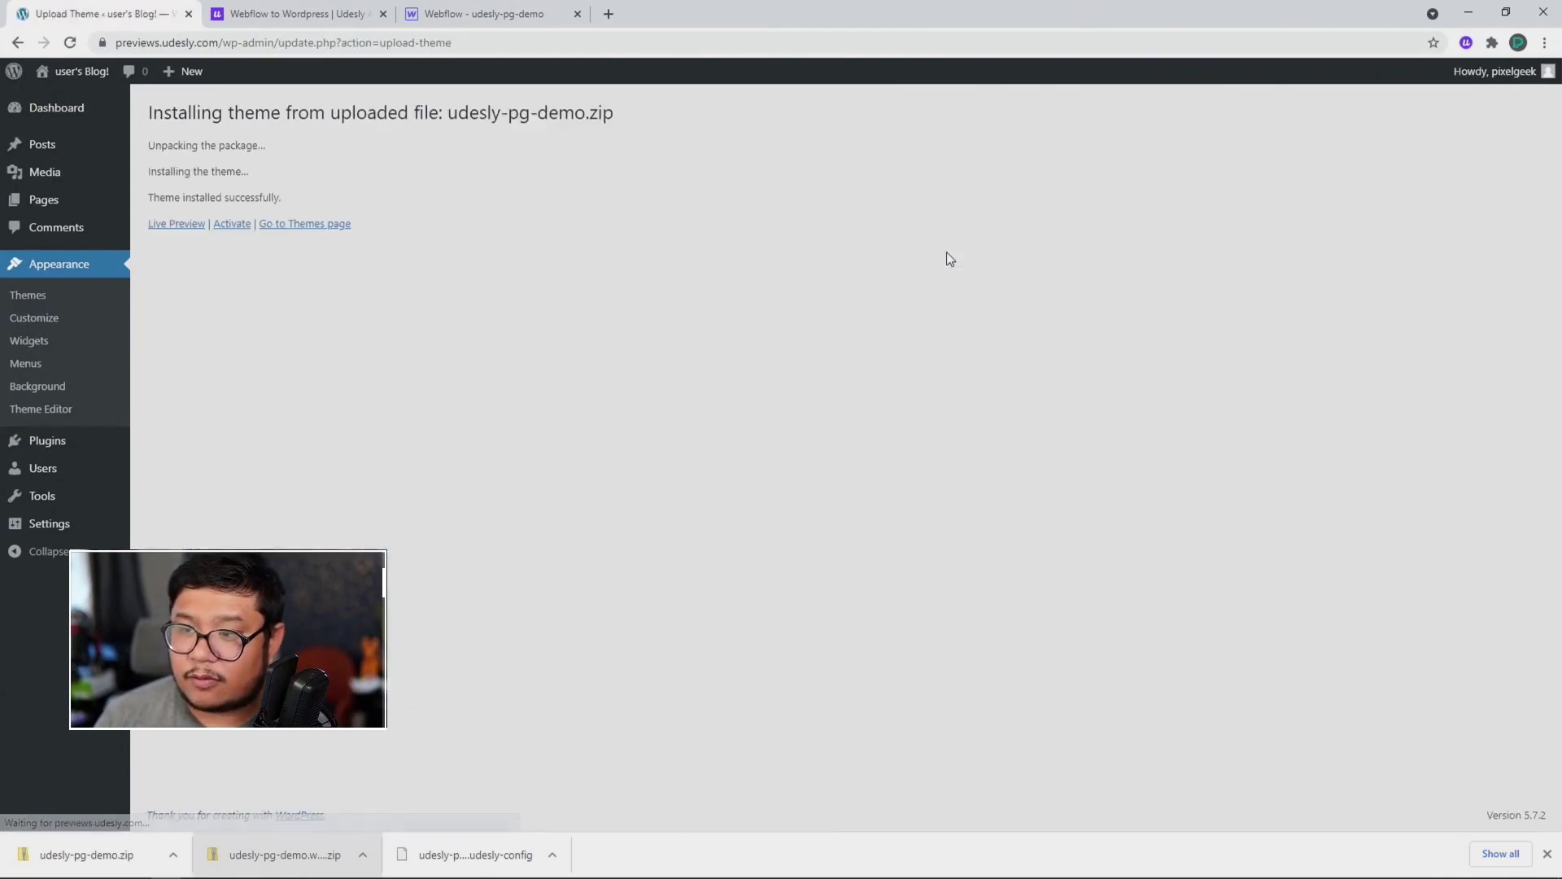
- Activate the new udesly-pg-demo theme, then install and activate its required Udesly App plugin
{"action": "left_click", "coordinate": [231, 225]}
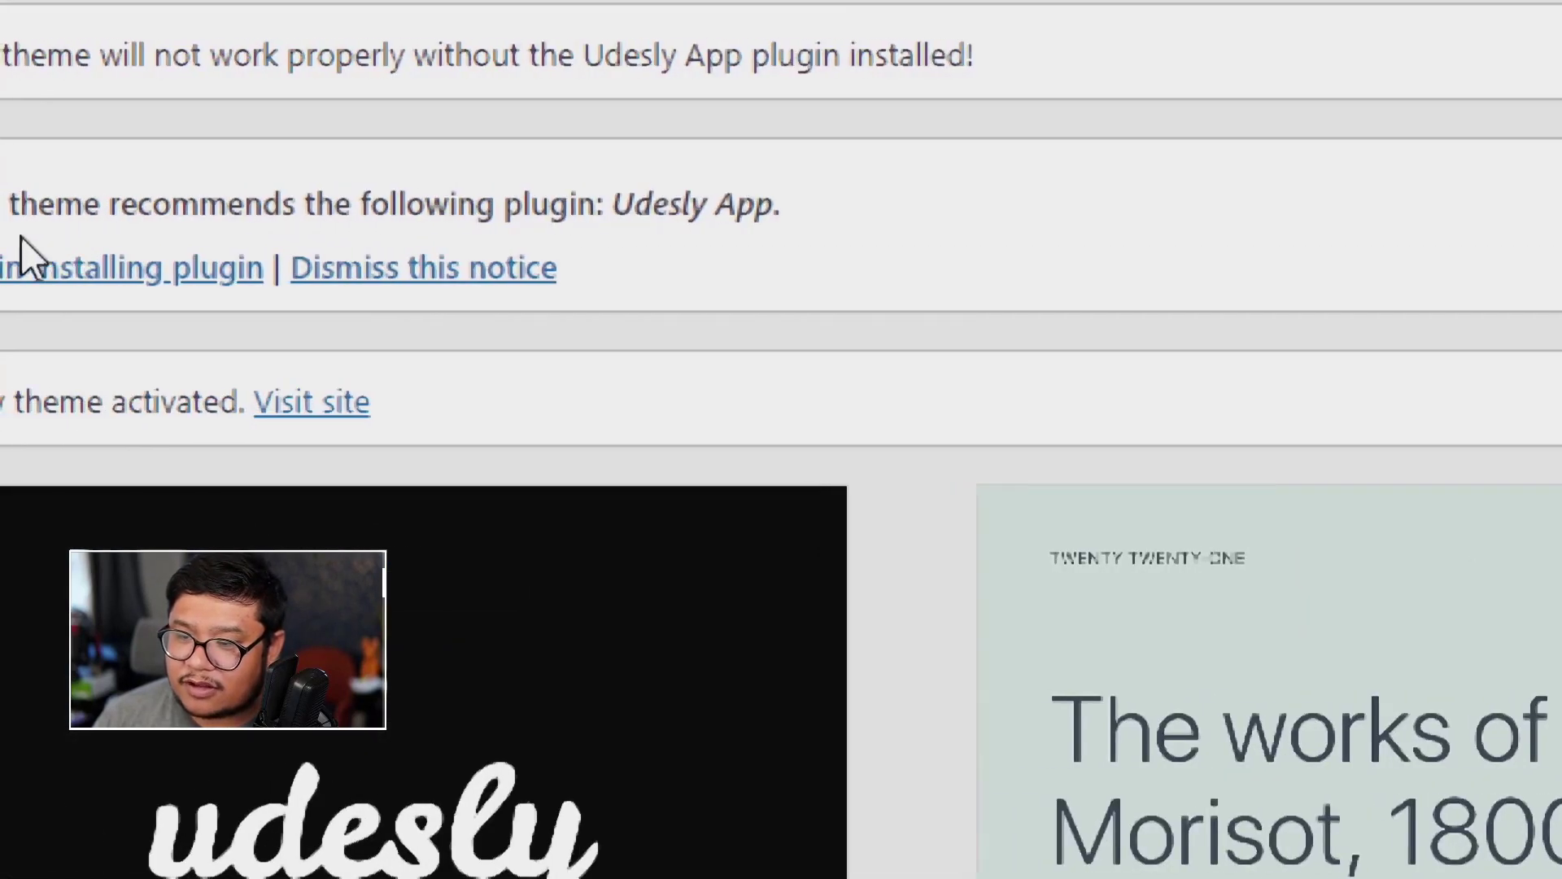
{"action": "left_click", "coordinate": [284, 268]}
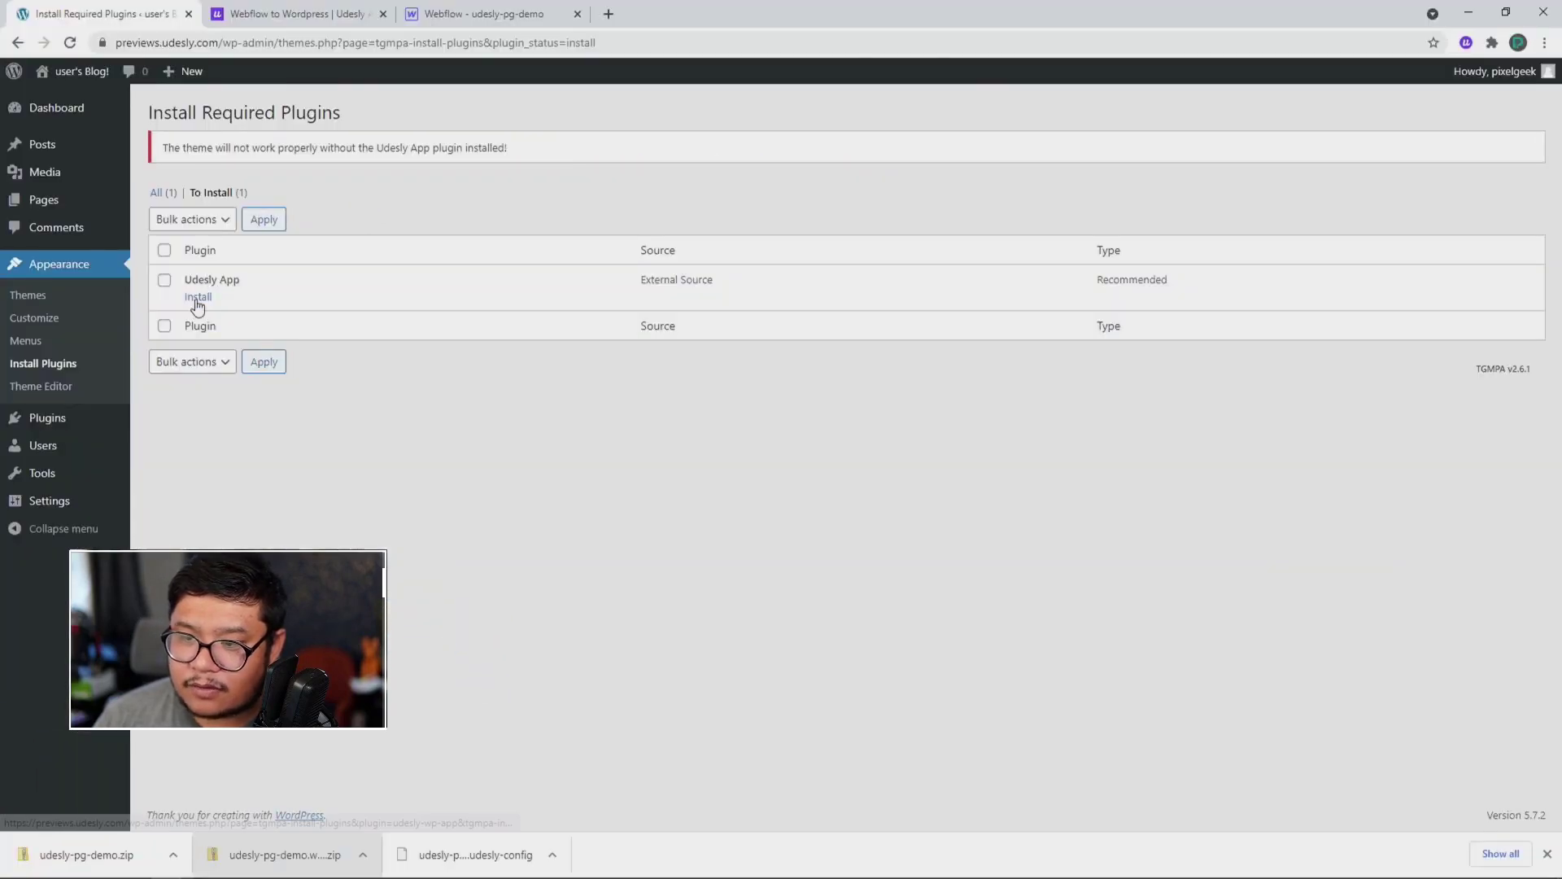
{"action": "left_click", "coordinate": [236, 470]}
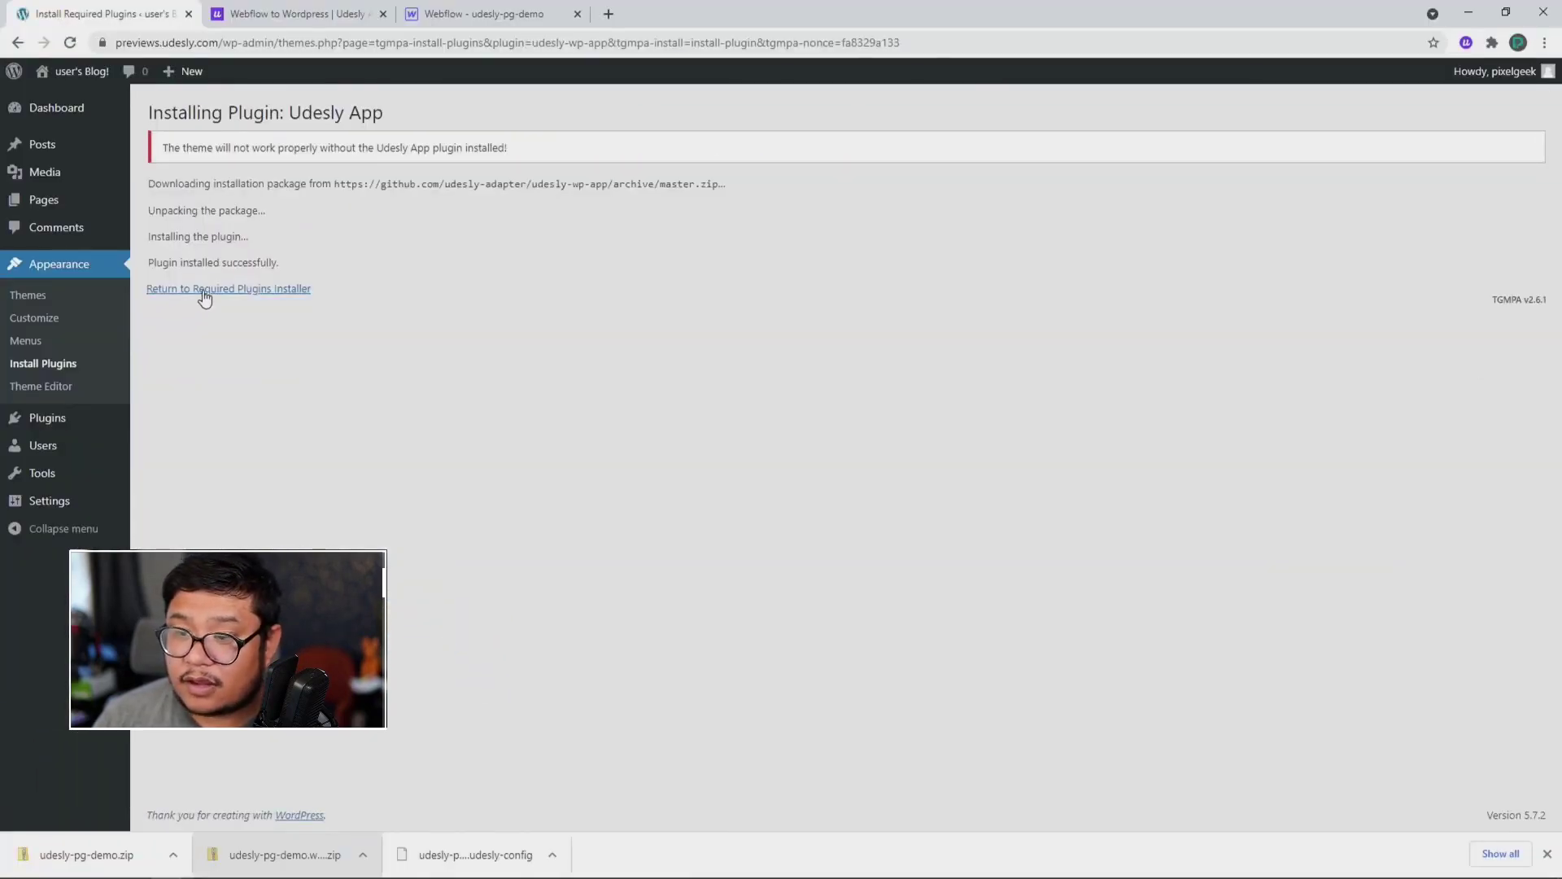
{"action": "left_click", "coordinate": [203, 295]}
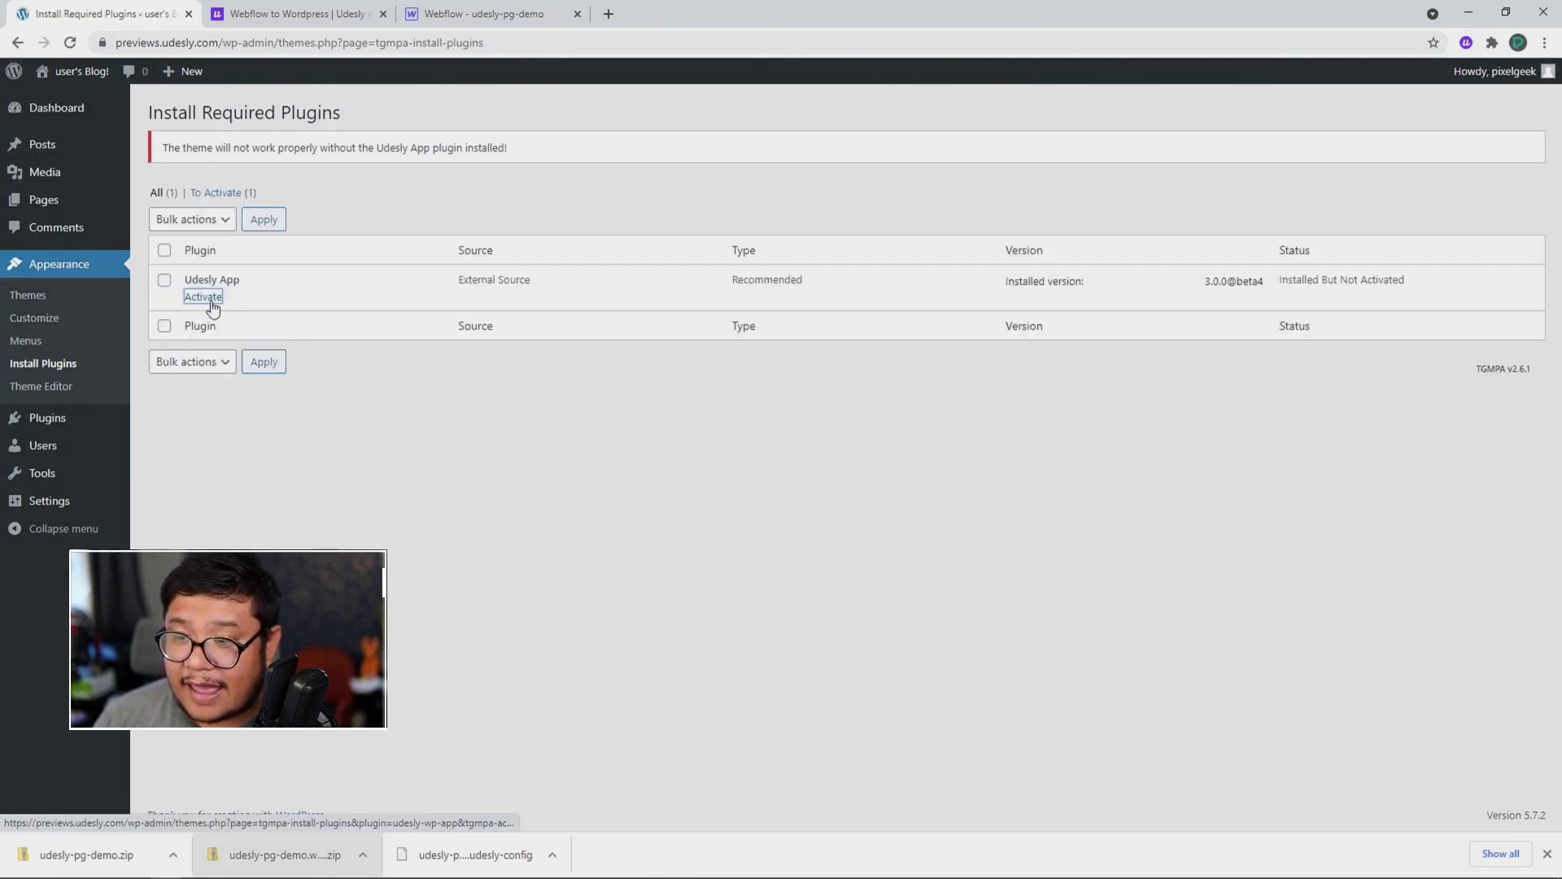
{"action": "left_click", "coordinate": [203, 297]}
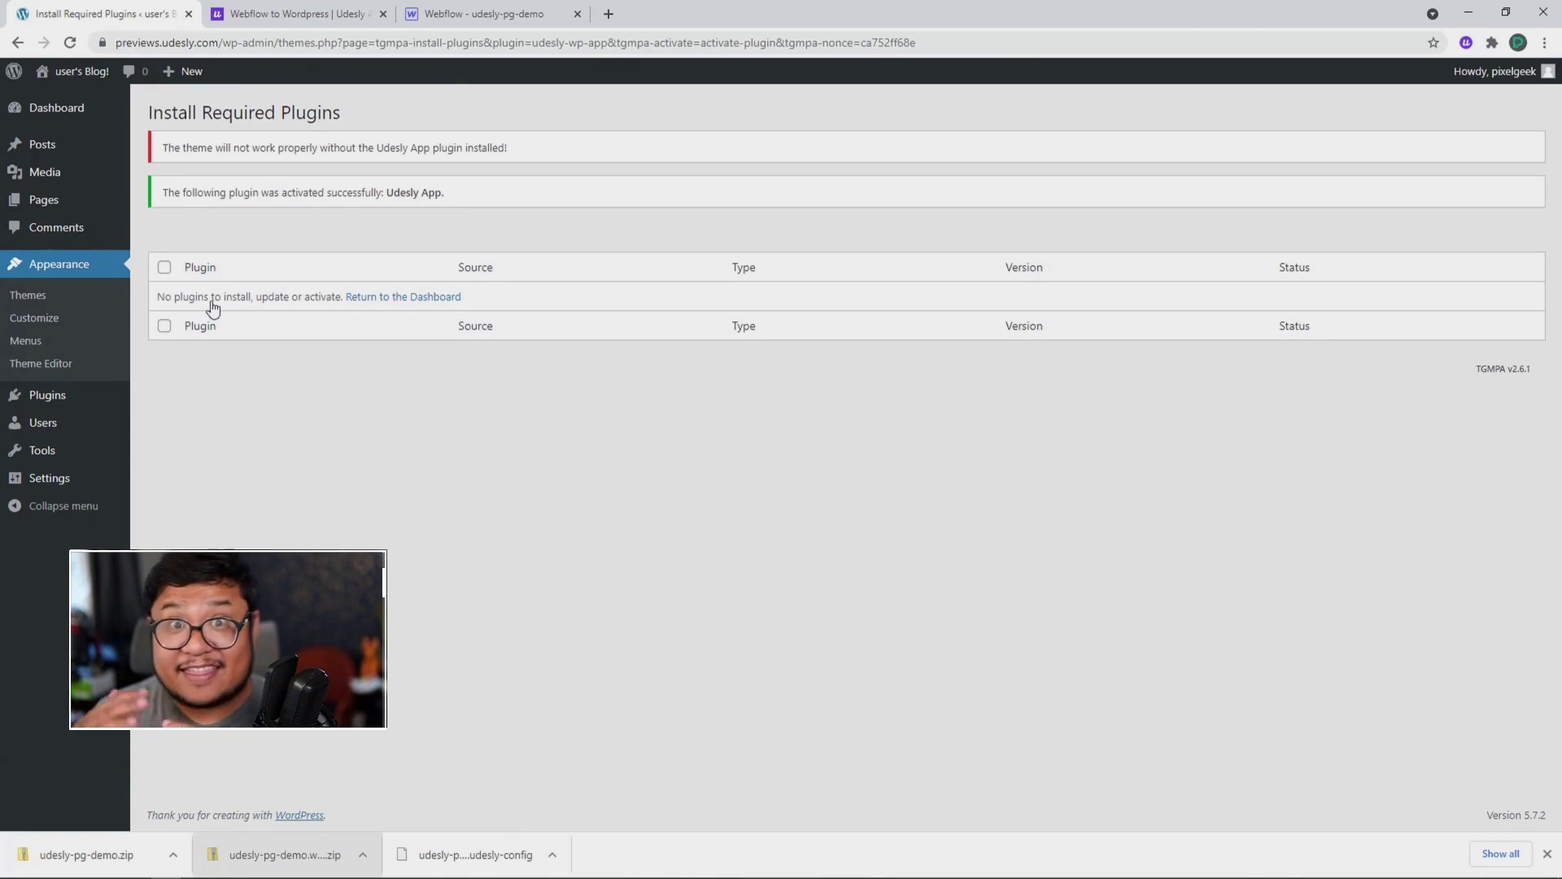
- Visit the live site, read the Japan House post, then return via the NOICELAND logo and browse the home page
{"action": "mouse_move", "coordinate": [99, 75]}
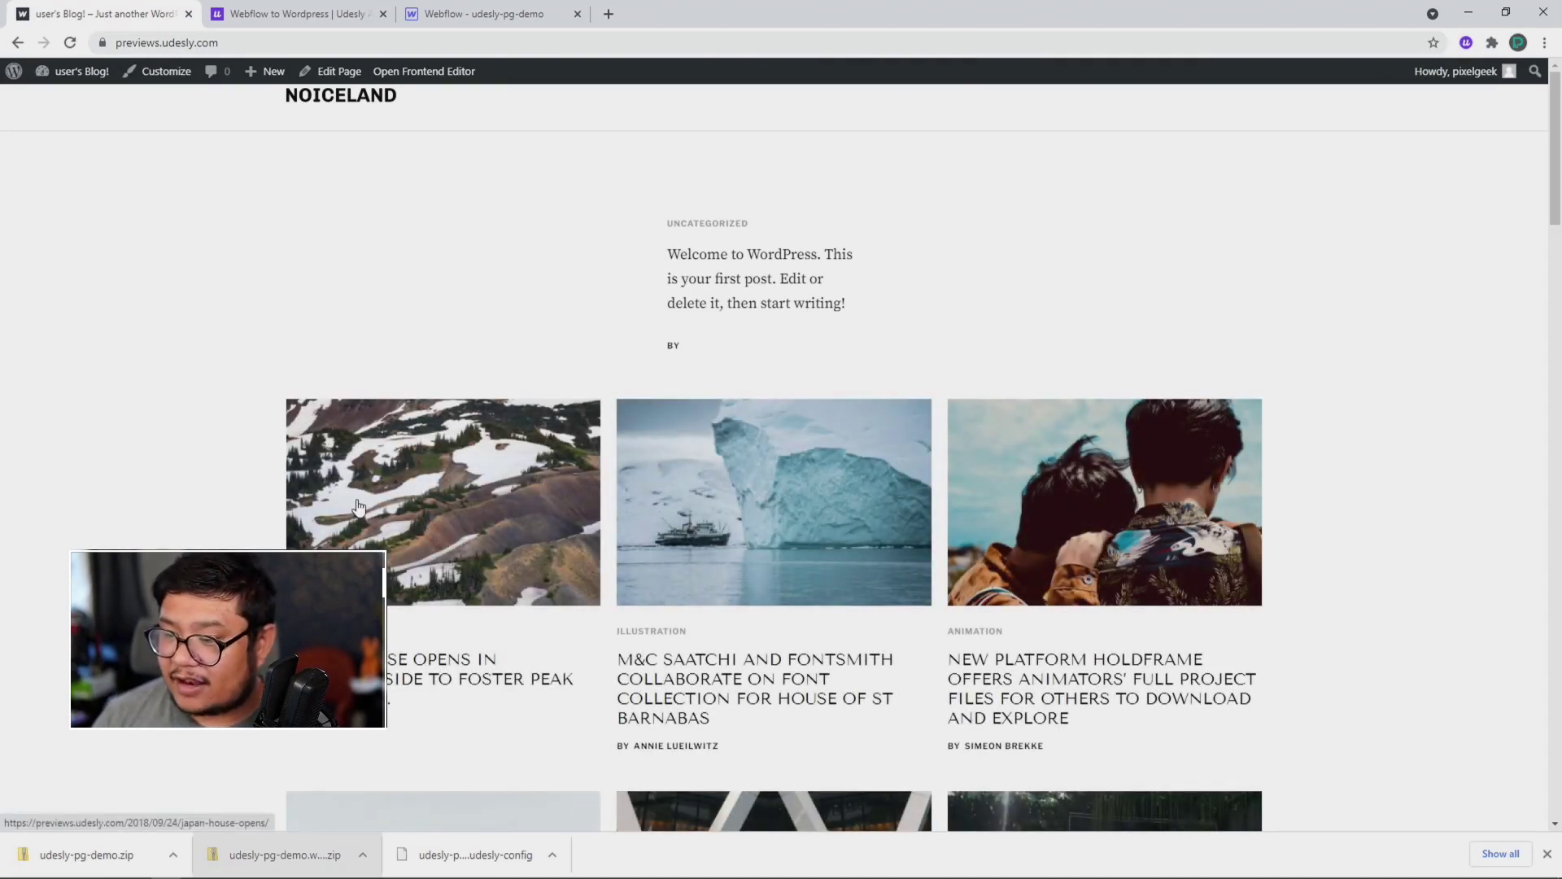
{"action": "left_click", "coordinate": [358, 506]}
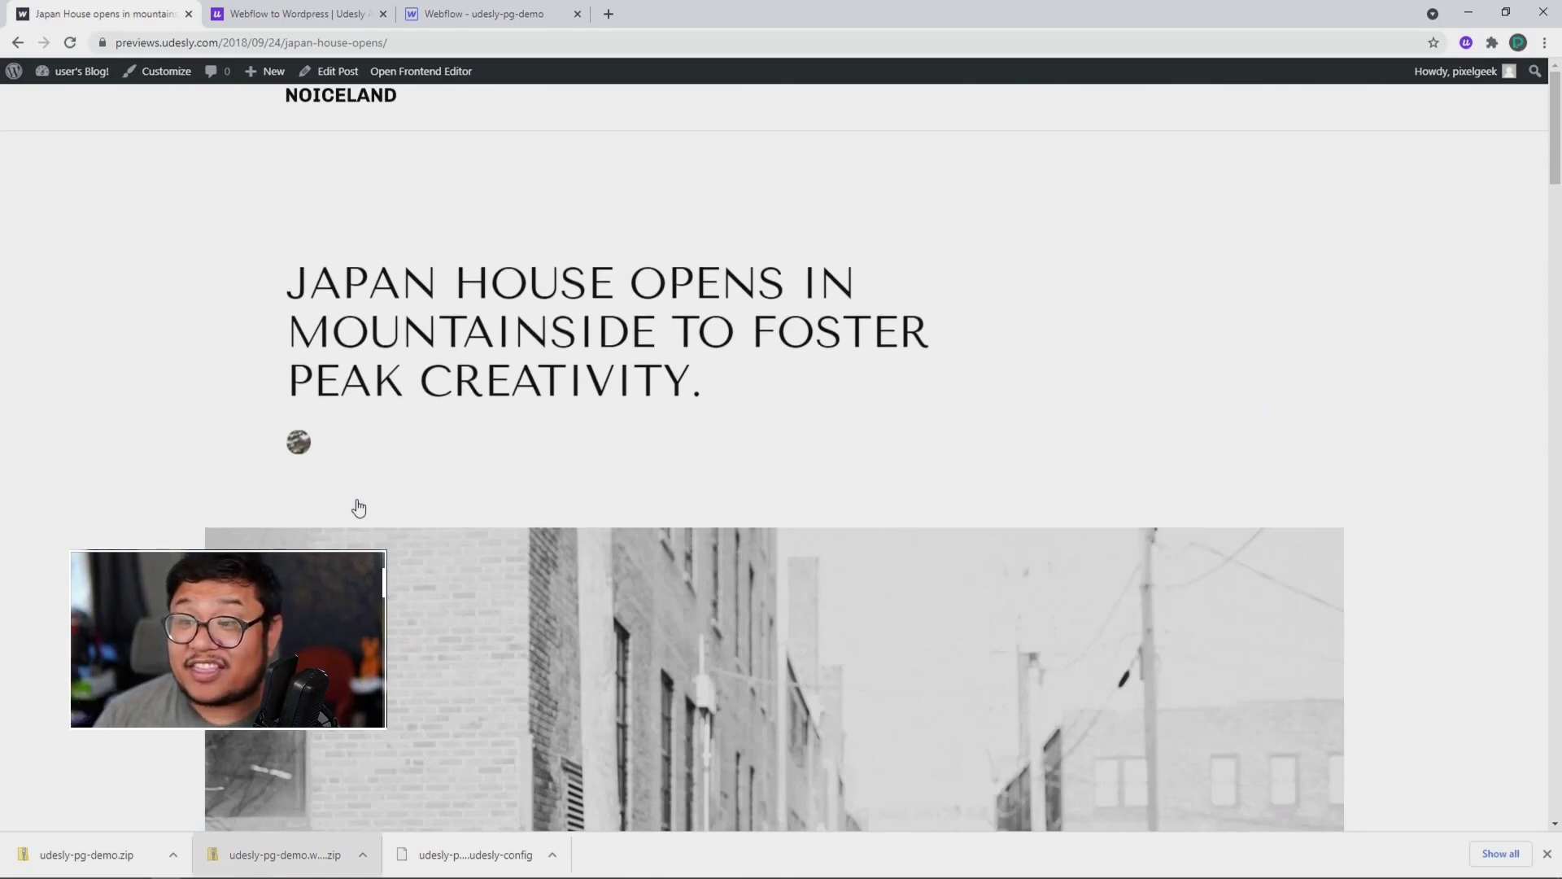
{"action": "scroll", "coordinate": [358, 507], "scroll_direction": "down", "scroll_amount": 10}
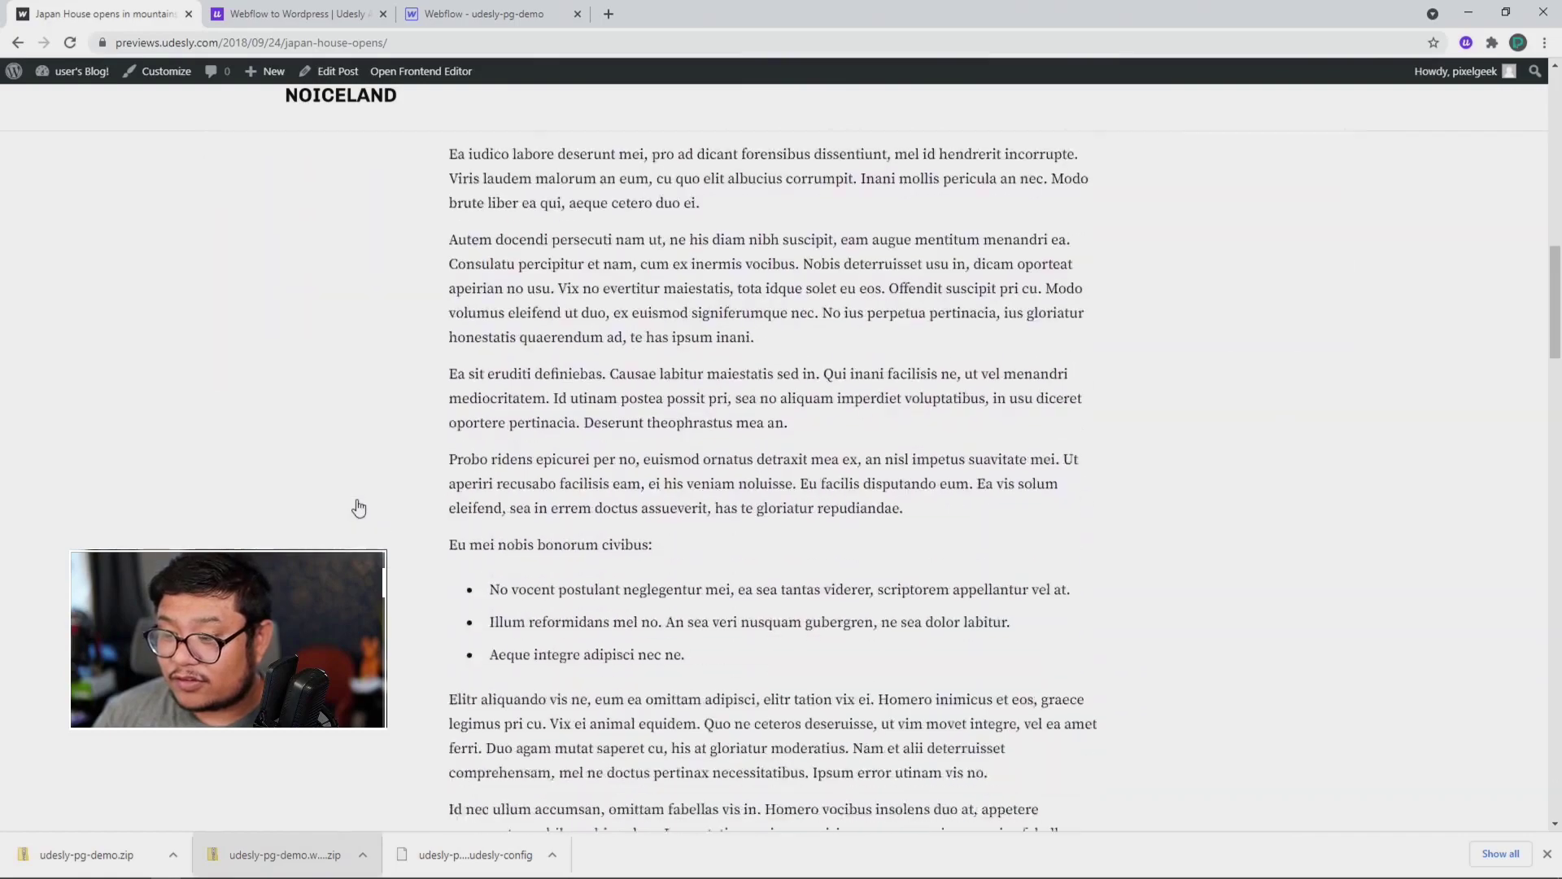
{"action": "scroll", "coordinate": [358, 508], "scroll_direction": "down", "scroll_amount": 20}
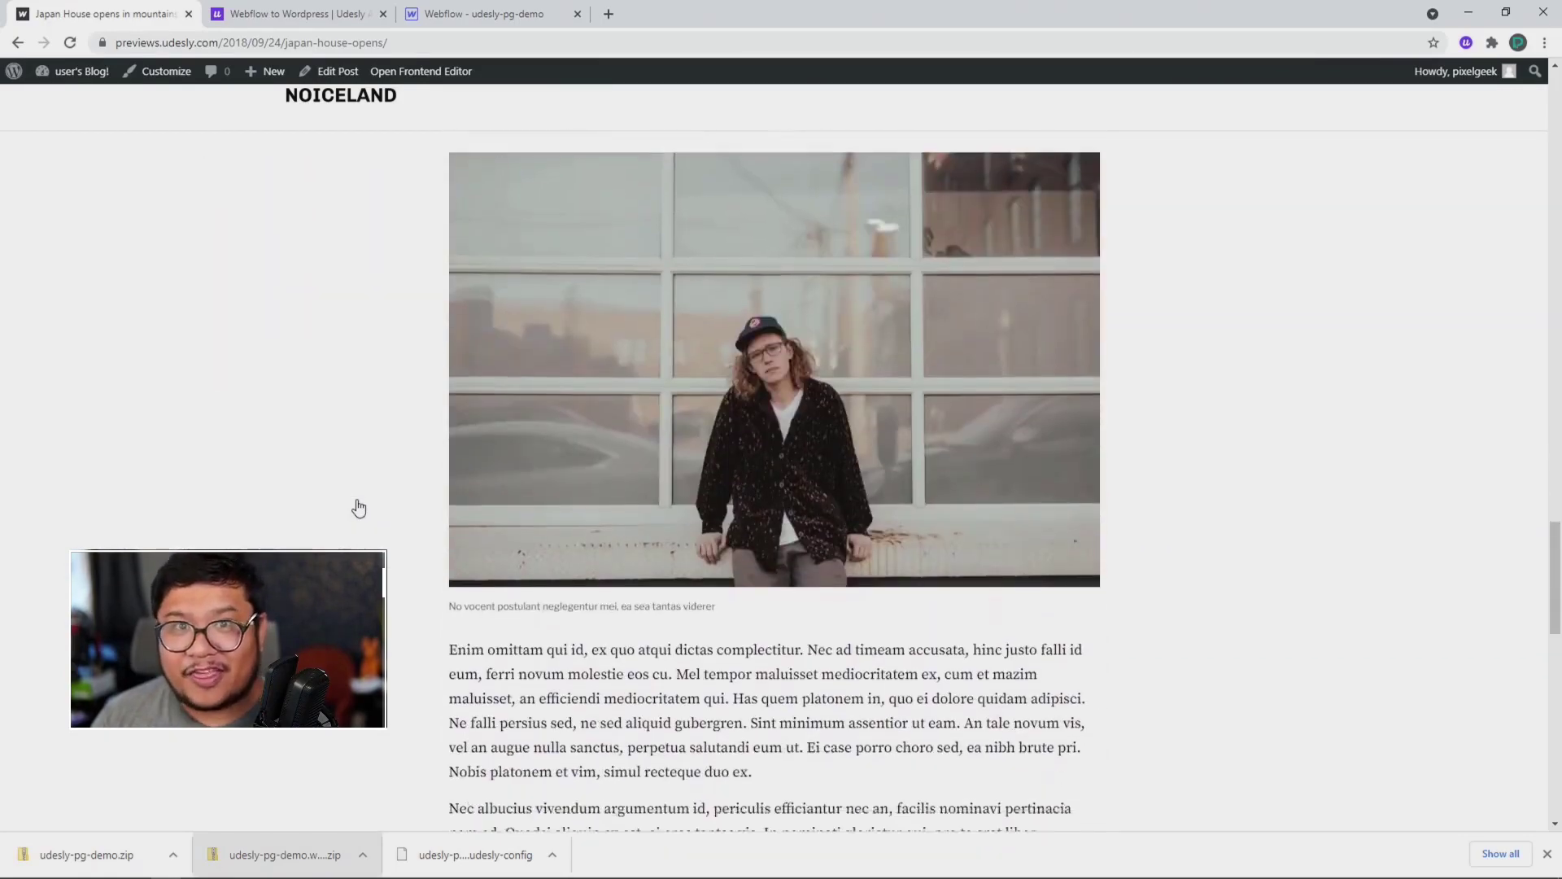
{"action": "scroll", "coordinate": [358, 508], "scroll_direction": "down", "scroll_amount": 8}
{"action": "scroll", "coordinate": [358, 507], "scroll_direction": "up", "scroll_amount": 20}
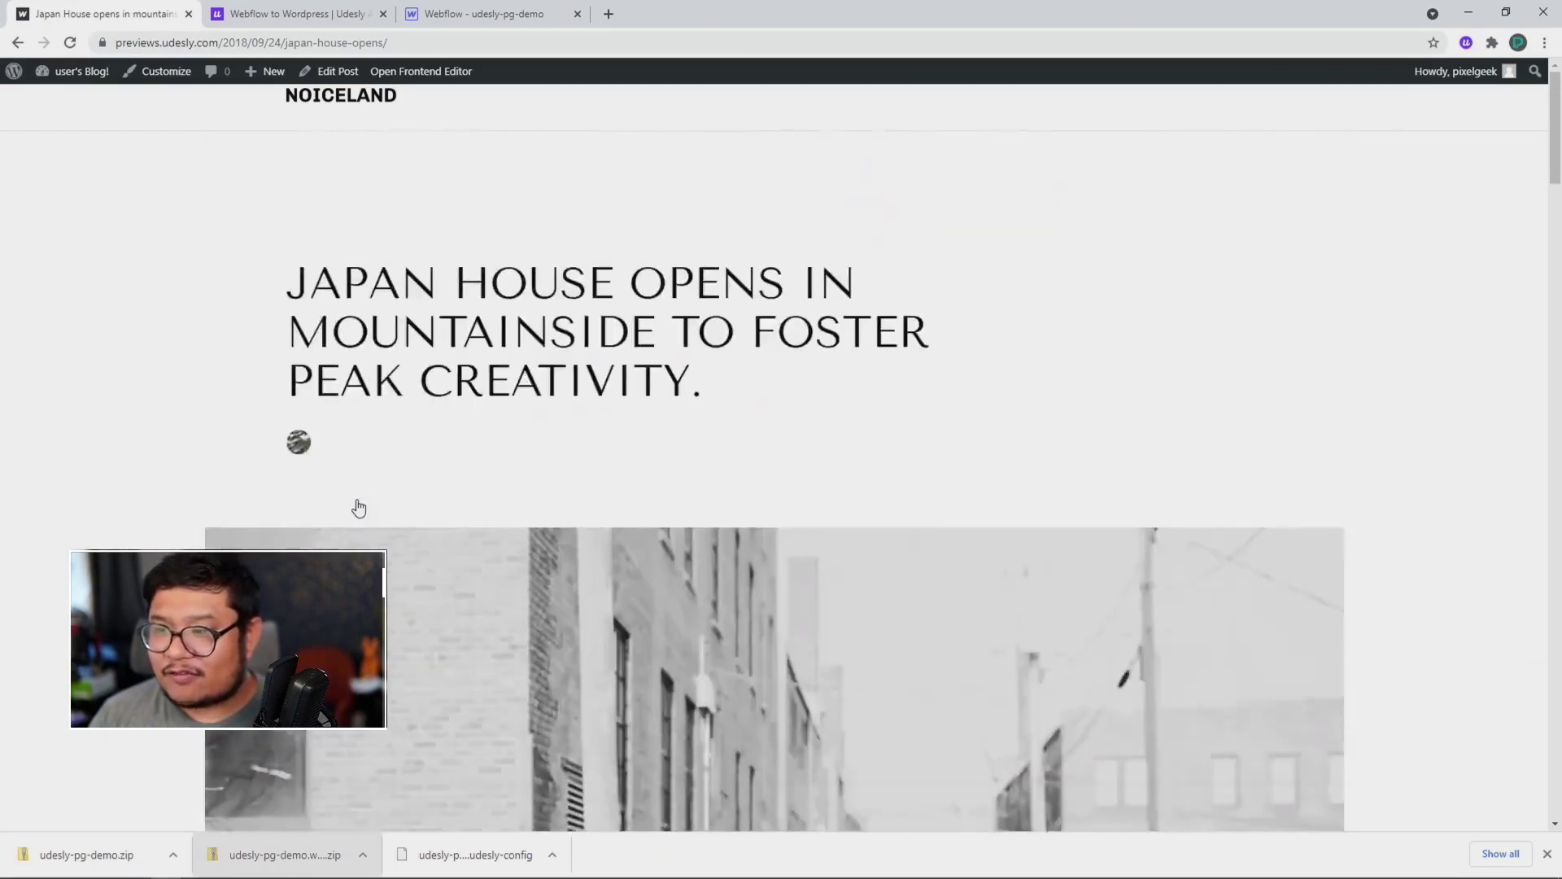
{"action": "left_click", "coordinate": [349, 104]}
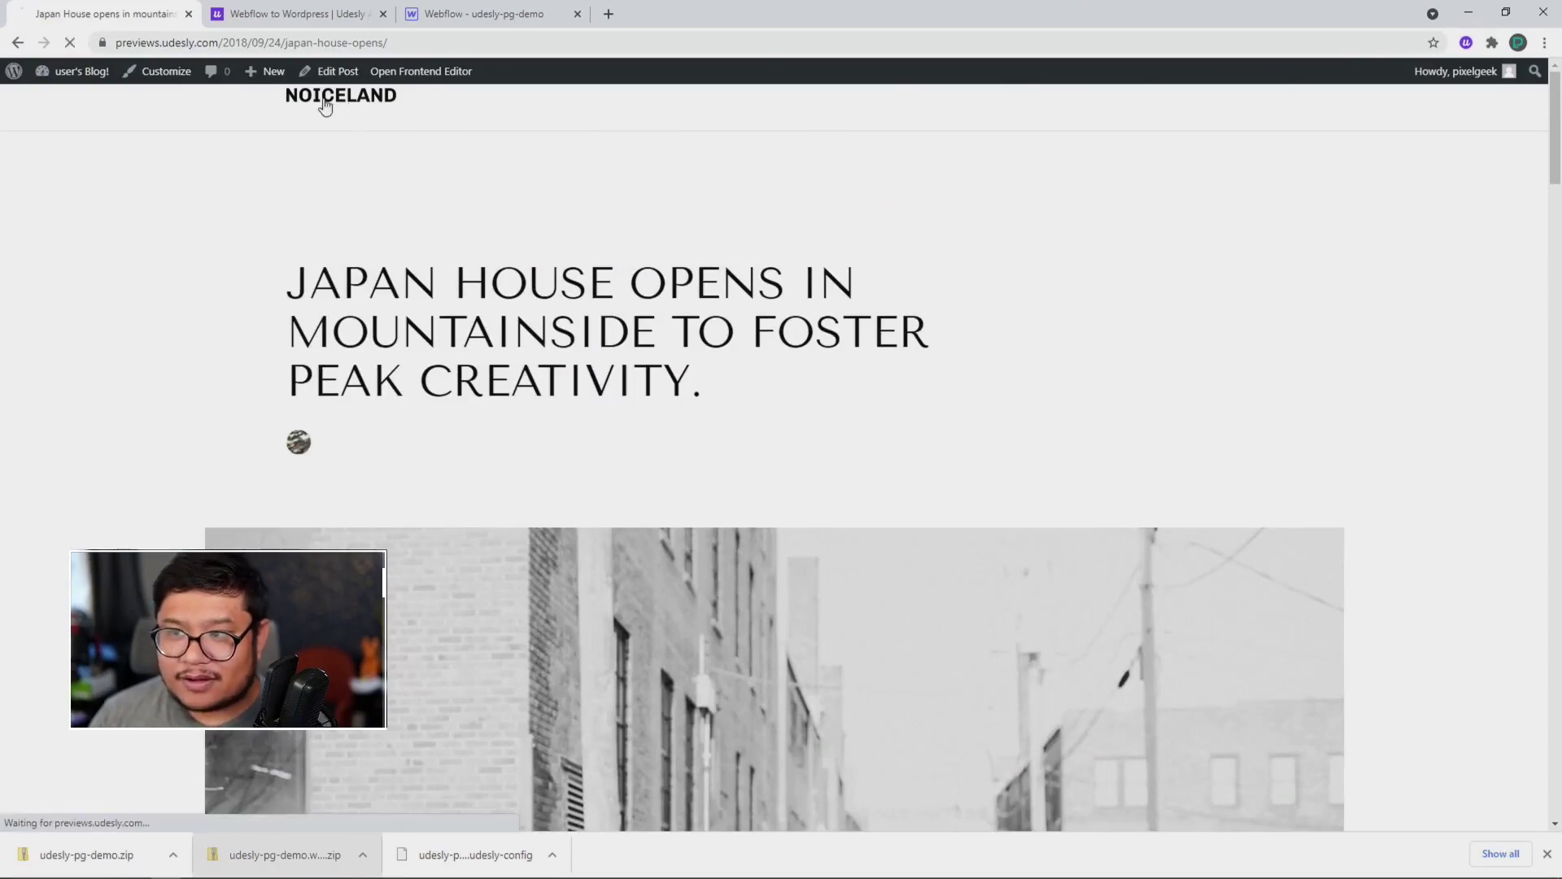
{"action": "scroll", "coordinate": [505, 482], "scroll_direction": "down", "scroll_amount": 10}
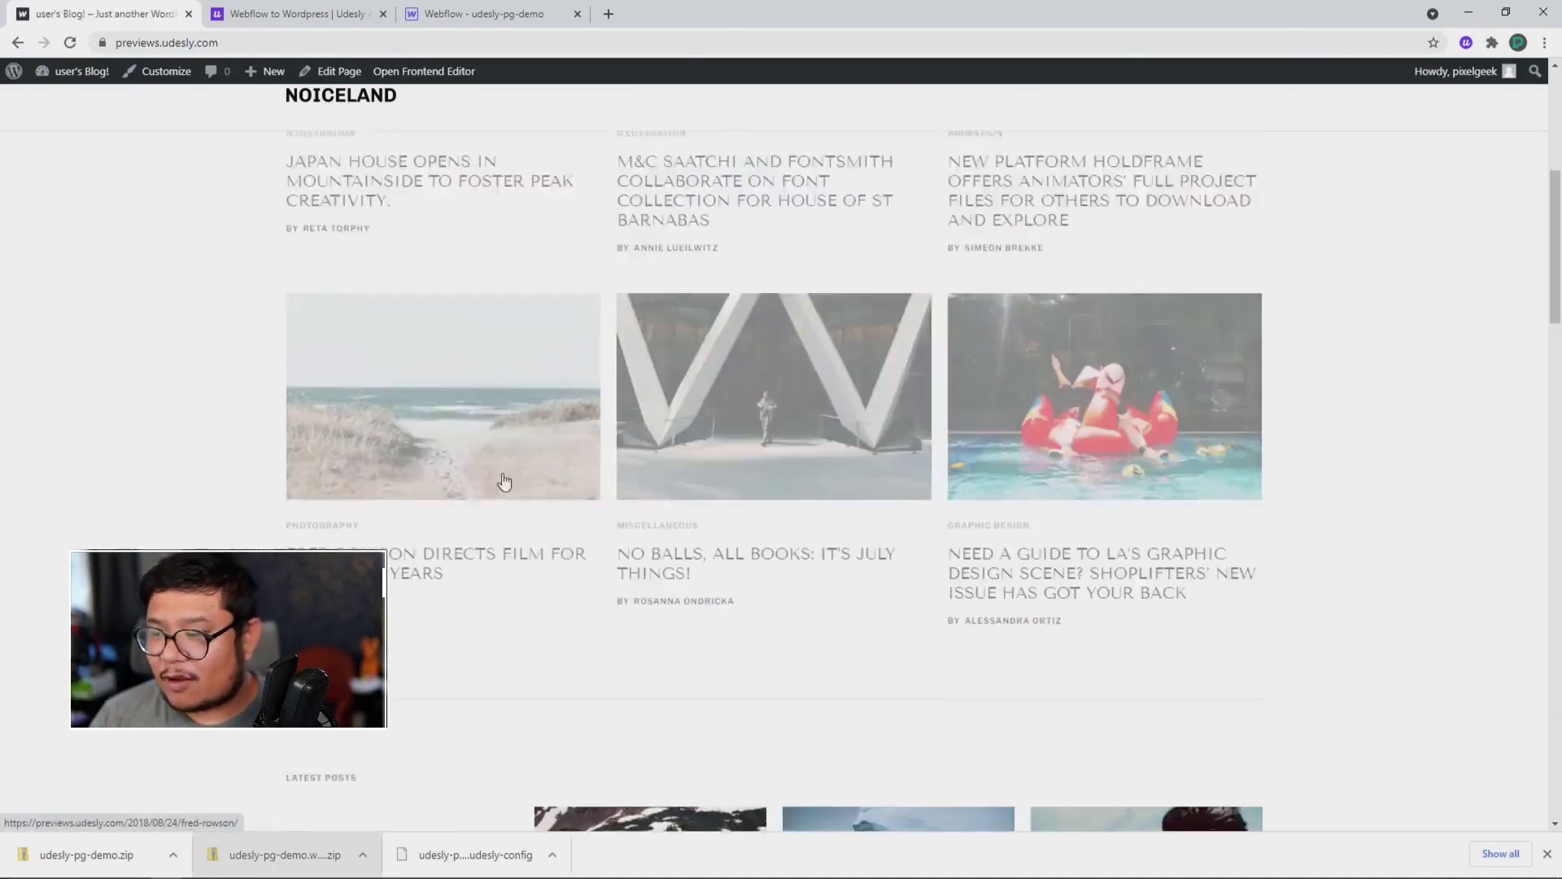